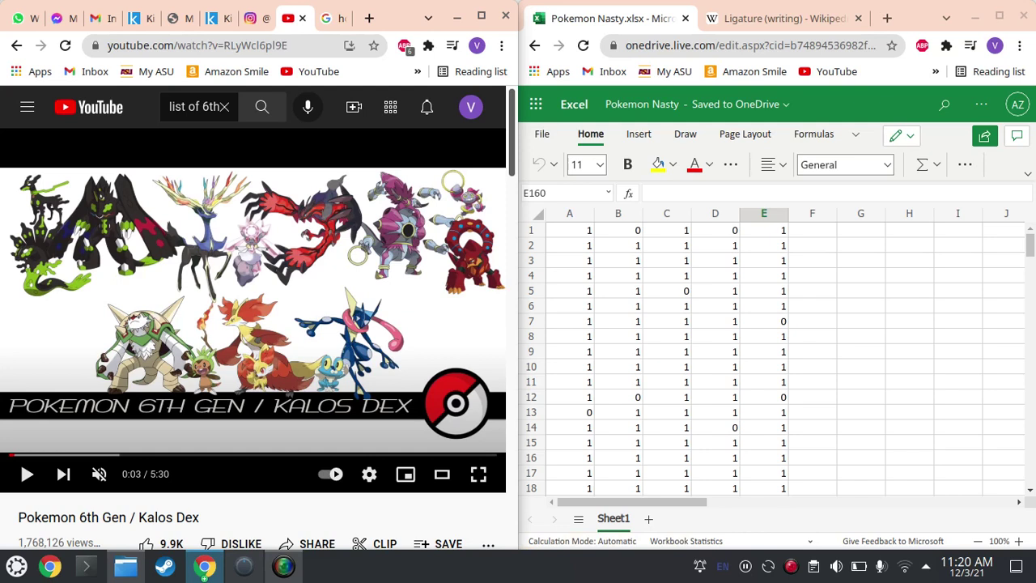
- Rate F1 and F2 as 0 and F3 through F8 as 1
left_click(812, 229)
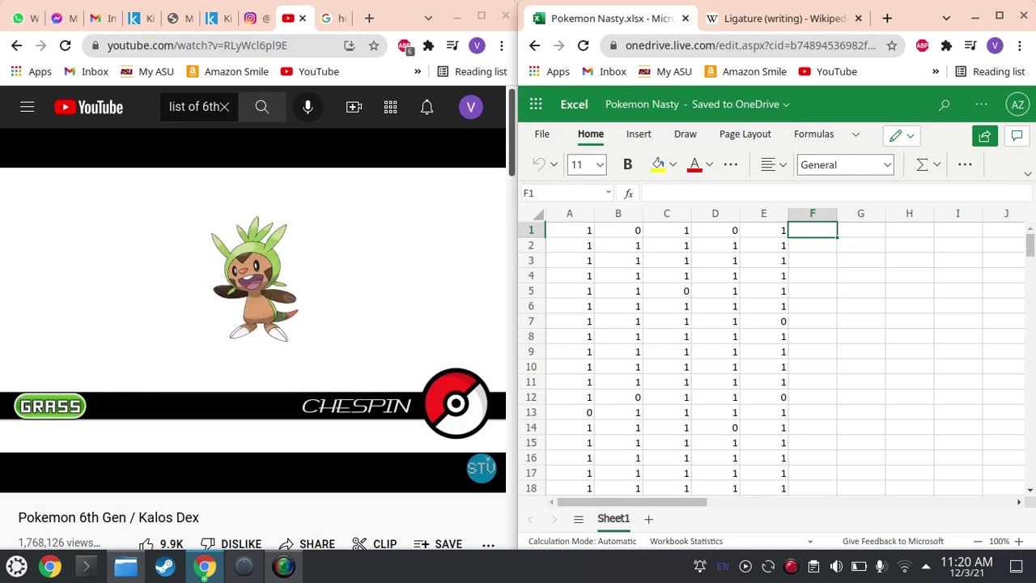
type("0")
key("Return")
type("0")
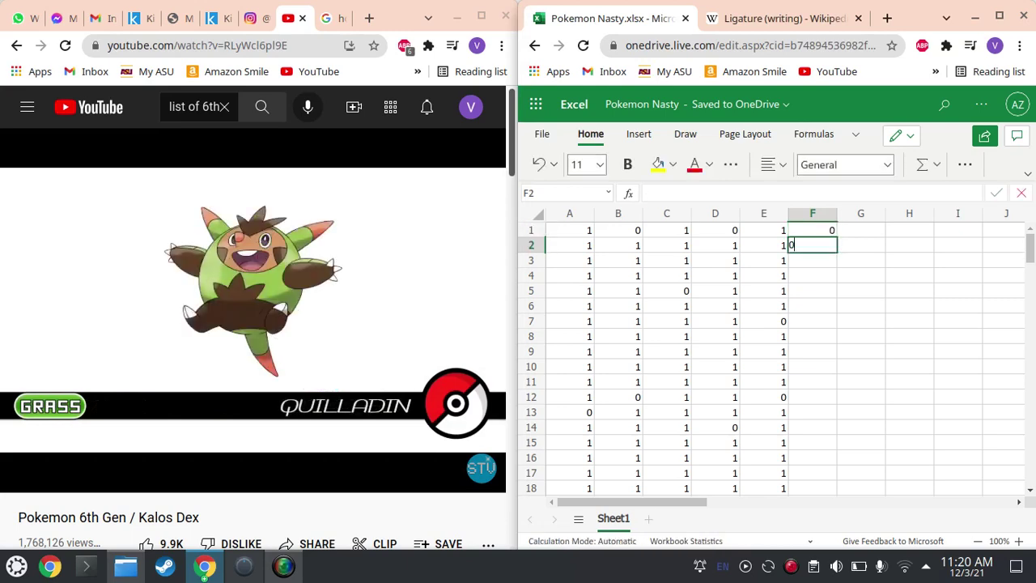
key("Return")
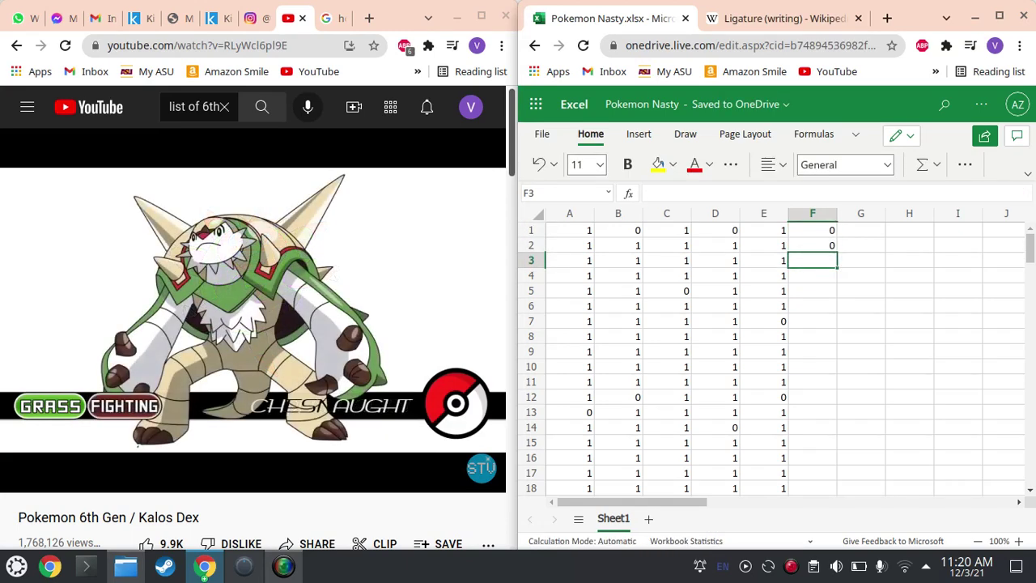
type("1")
key("Return")
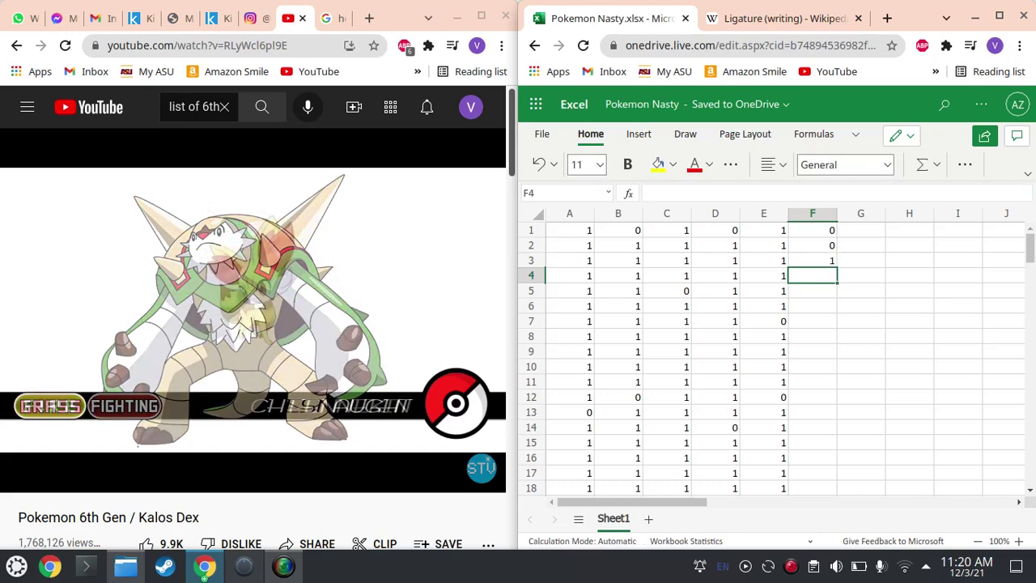
type("1")
key("Return")
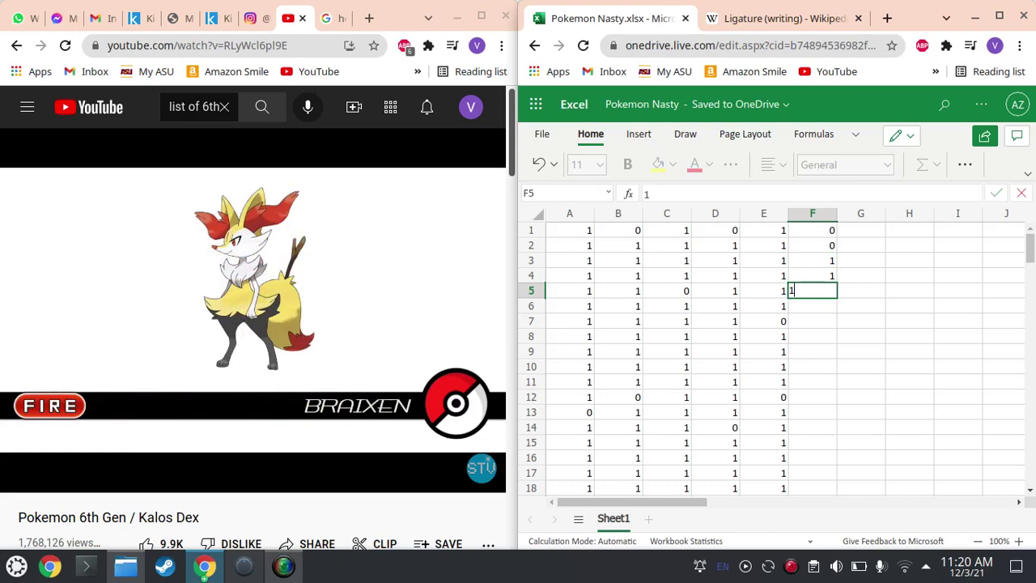
key("Return")
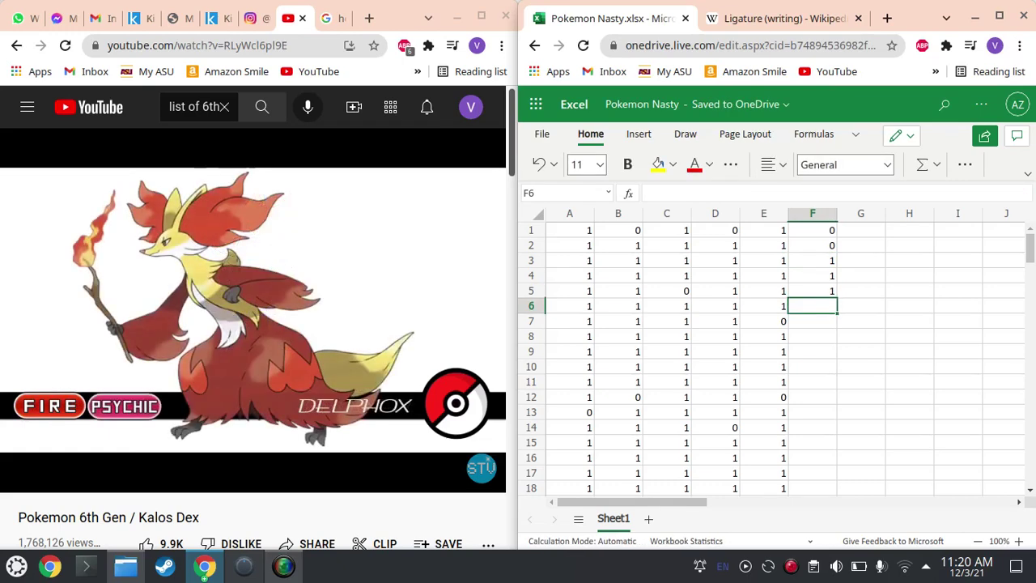
type("1")
key("Return")
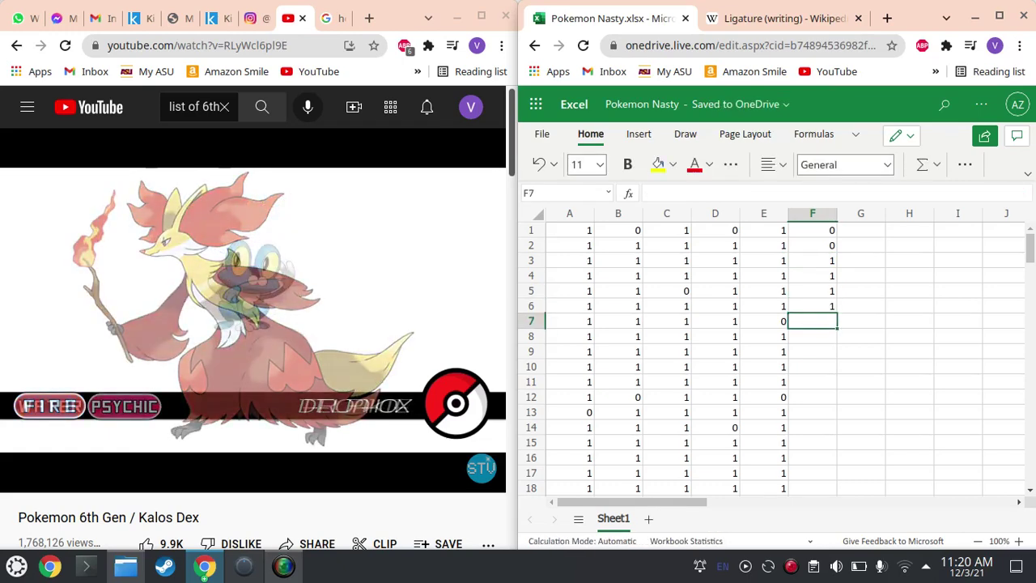
type("1")
key("Return")
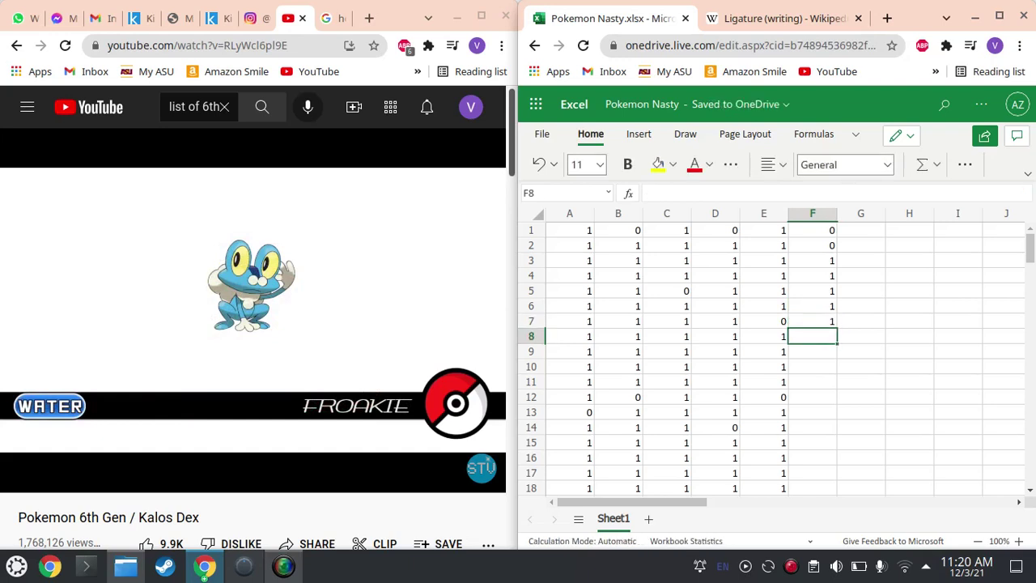
type("1")
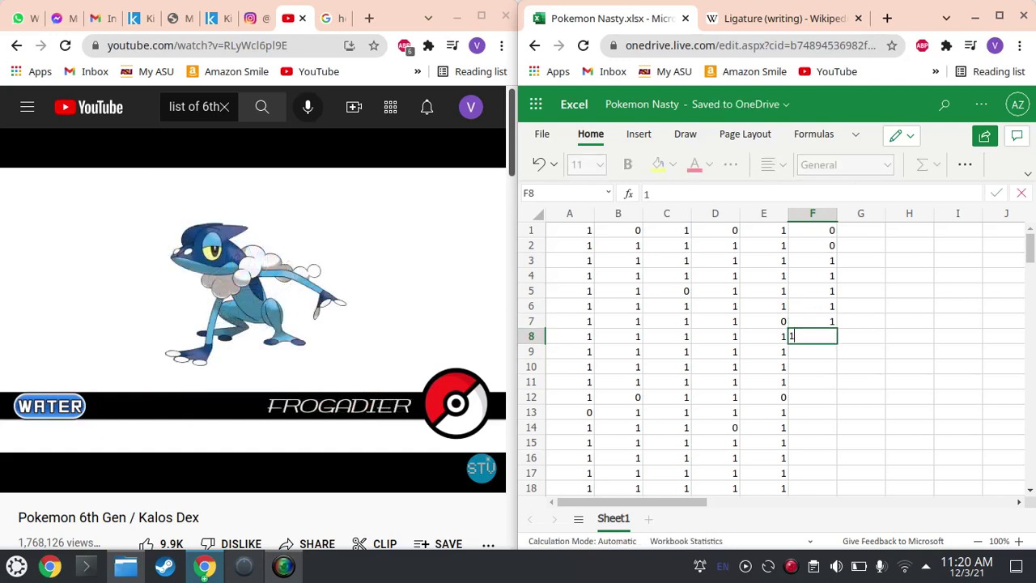
key("Return")
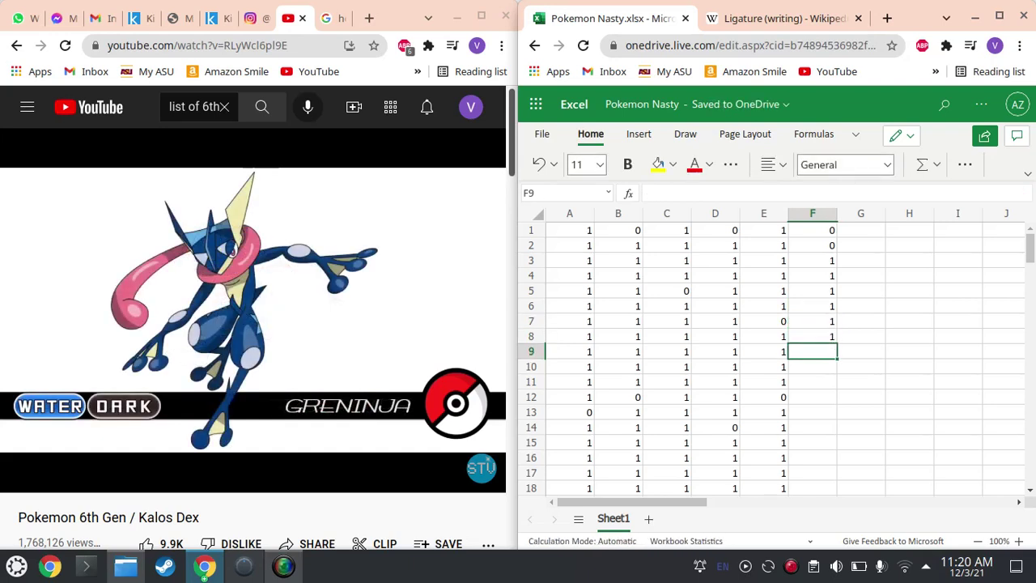
- Enter 1 in F9–F10, 0 in F11, and 1 in F12 through F17
type("1")
key("Return")
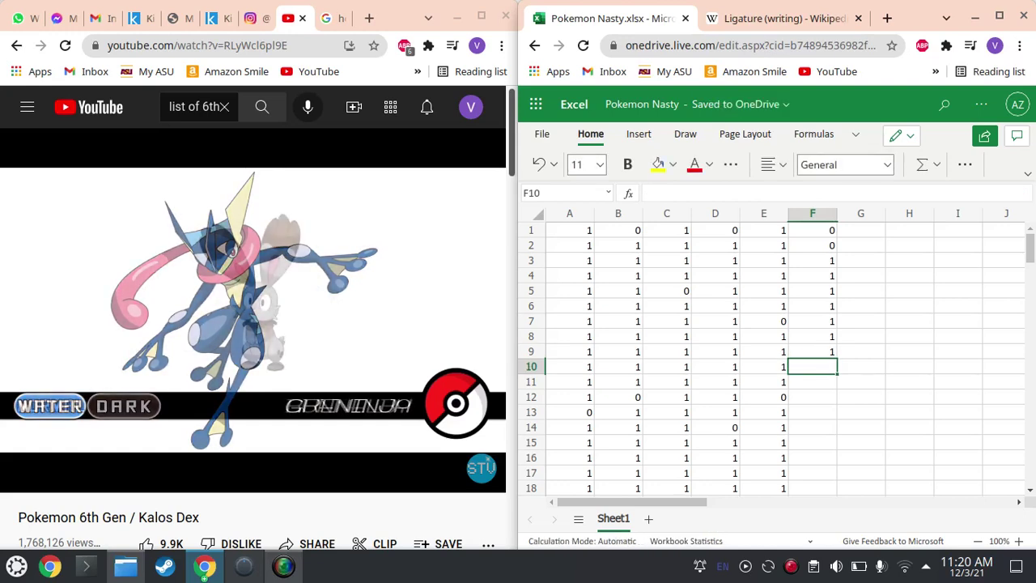
type("1")
key("Return")
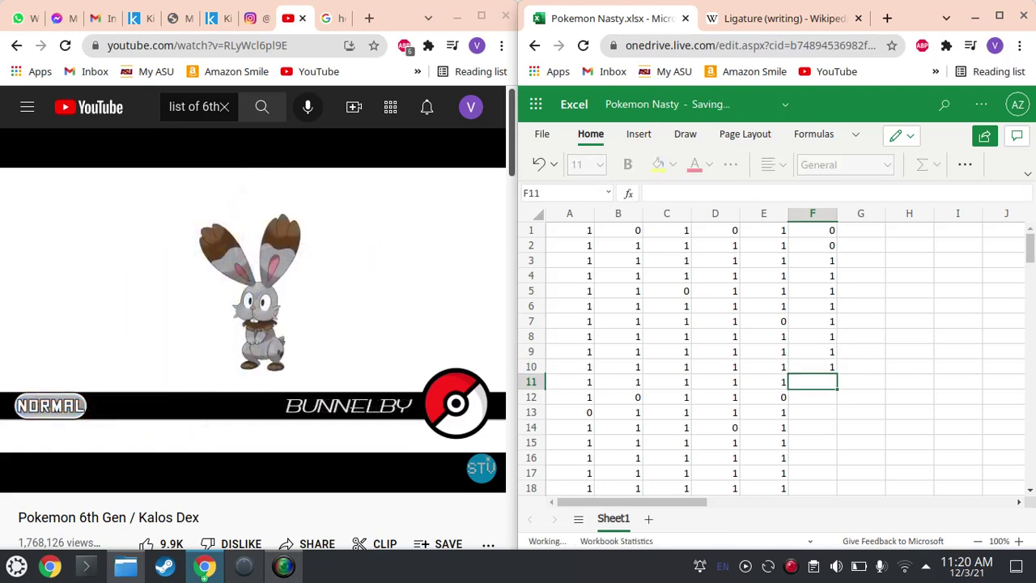
type("0")
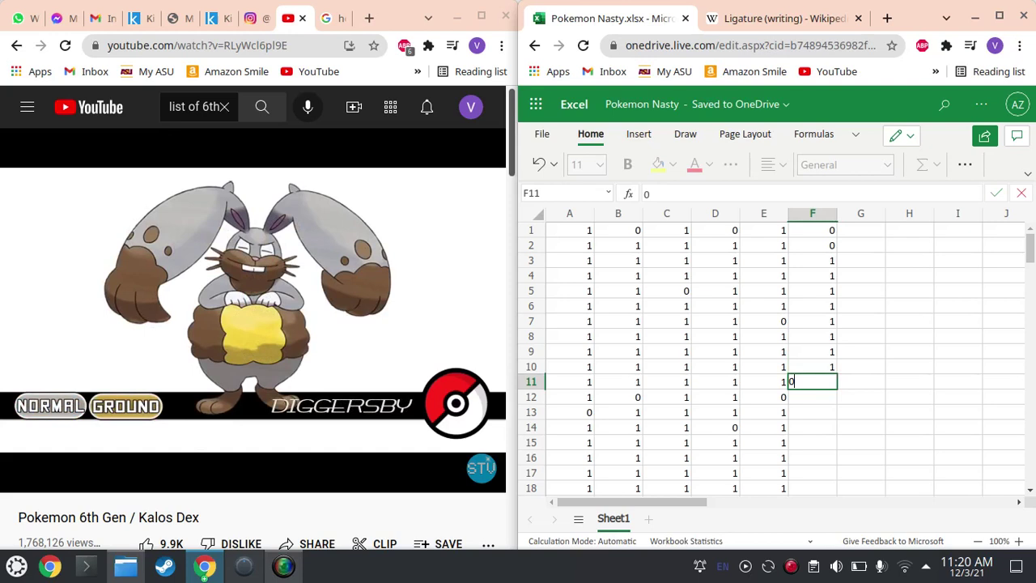
key("Return")
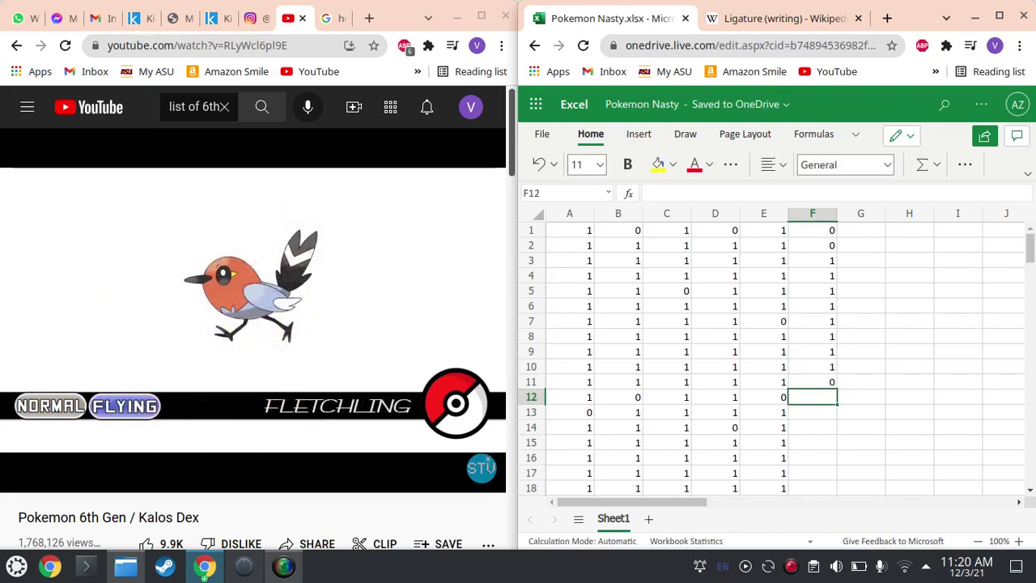
type("1")
key("Return")
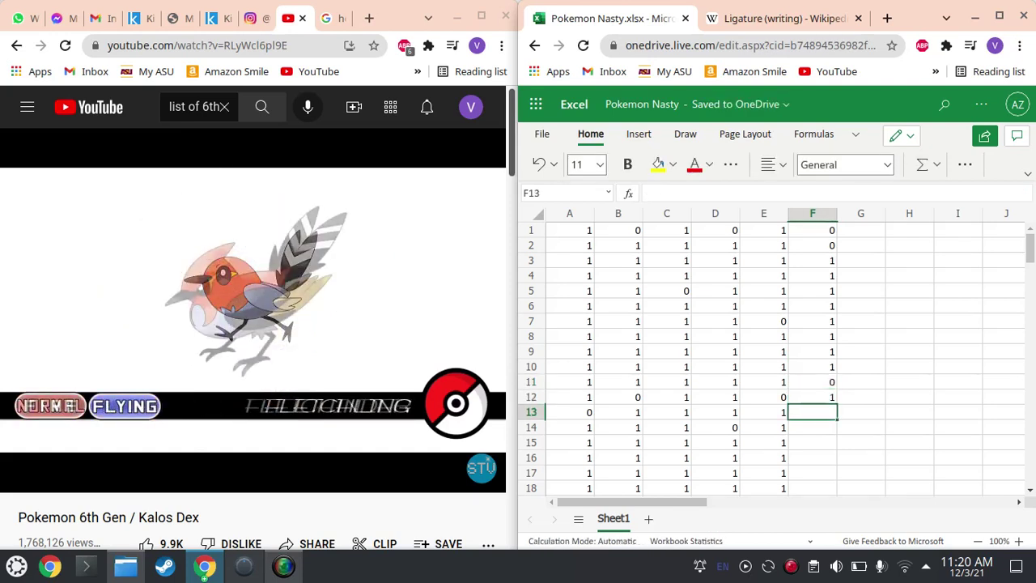
type("1")
key("Return")
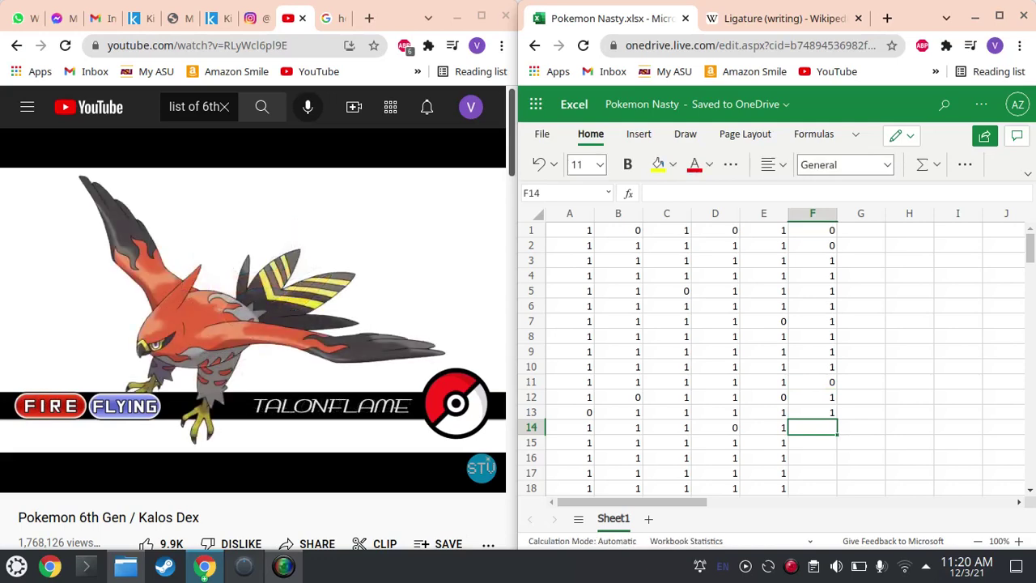
type("1")
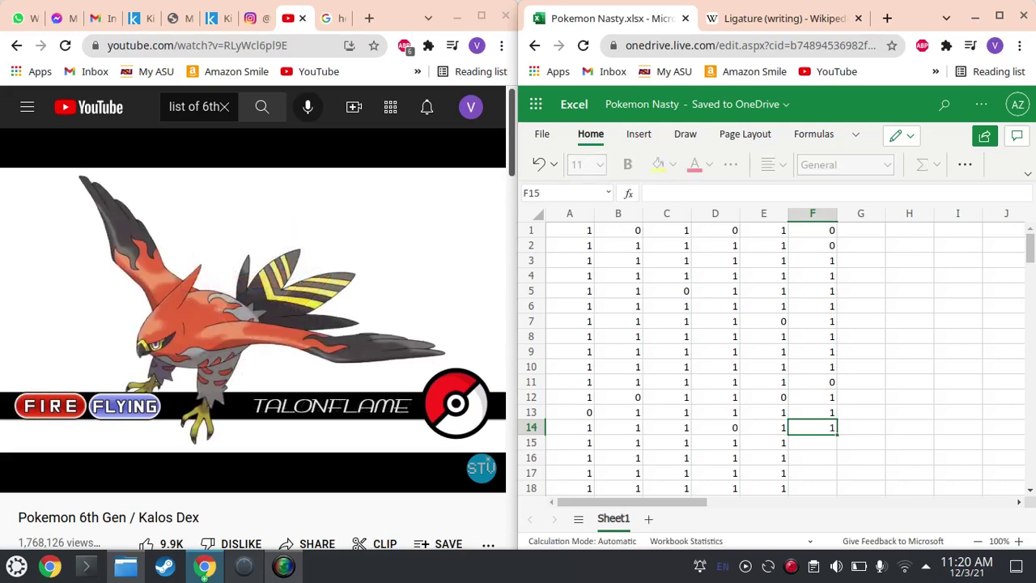
key("Return")
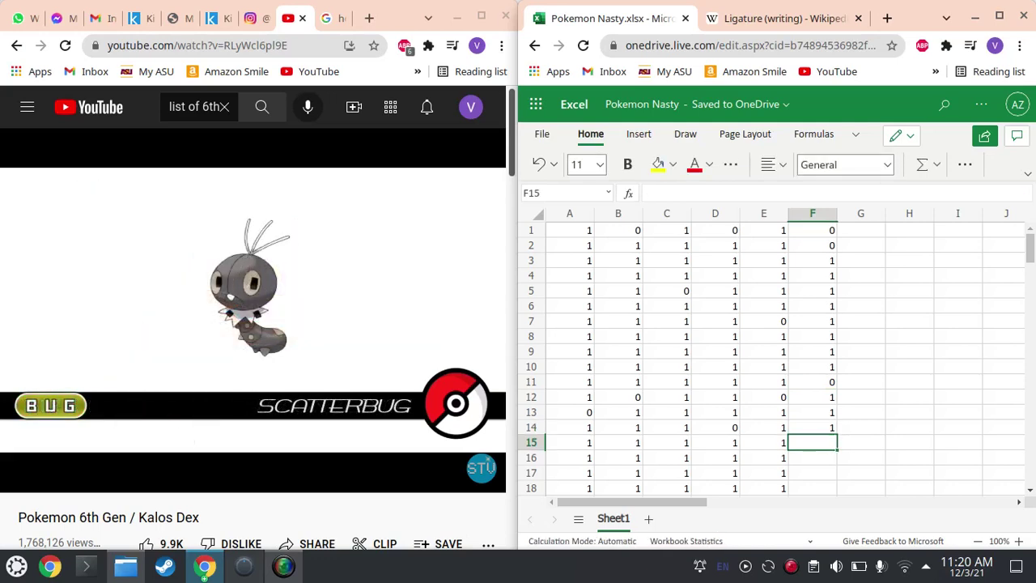
type("1")
key("Return")
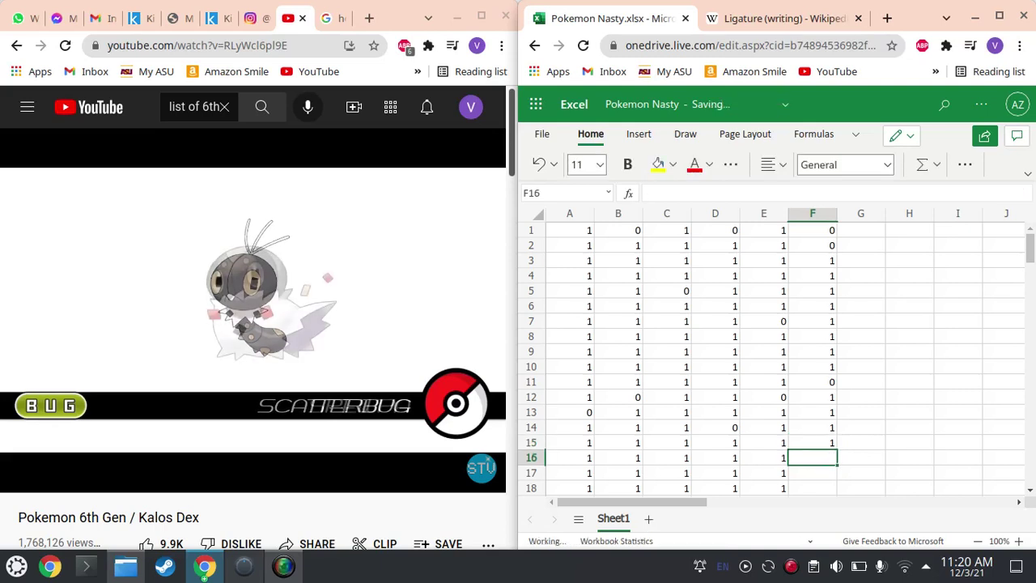
type("1")
key("Return")
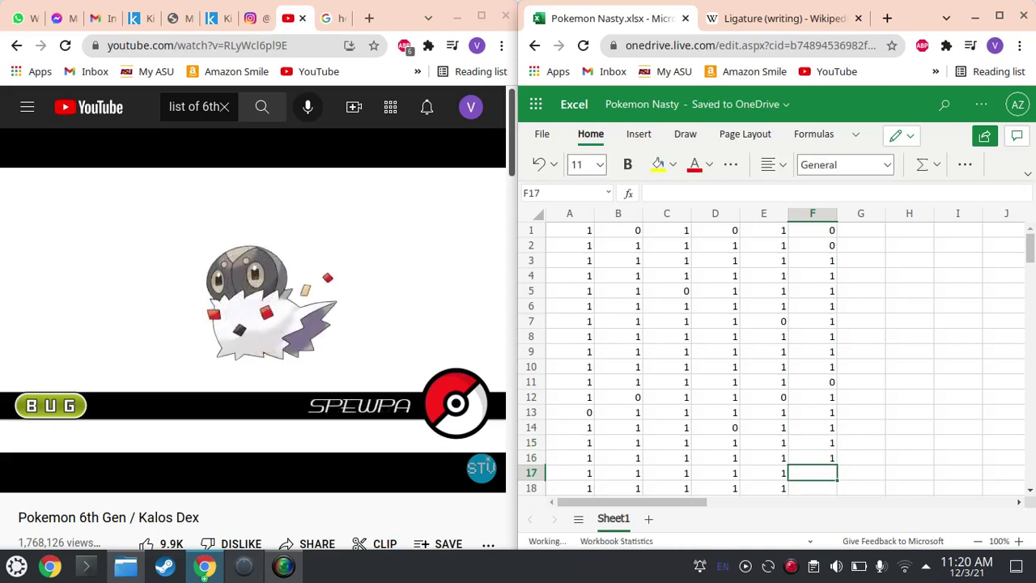
type("1")
key("Return")
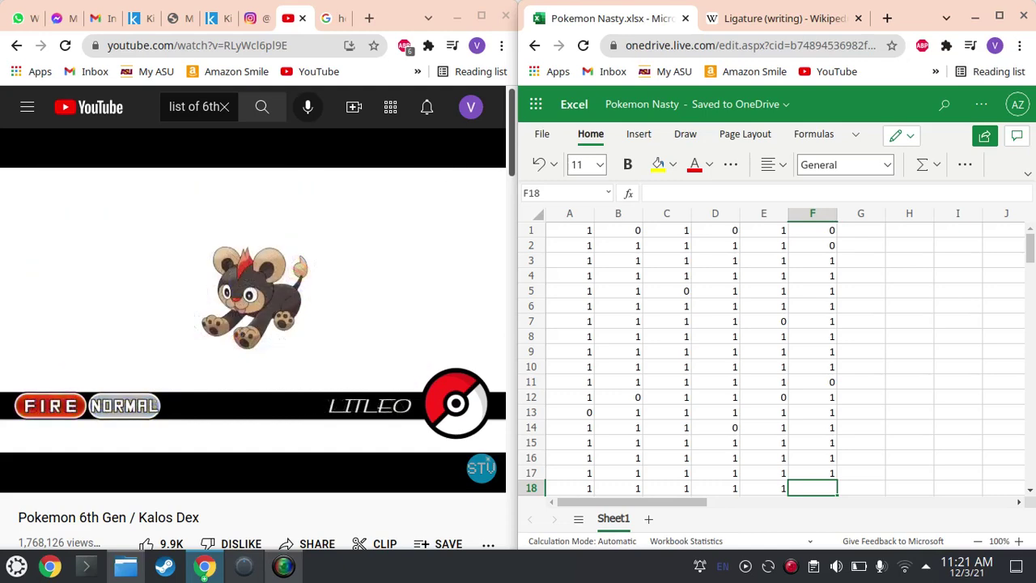
- Rate F18 as 1, F19 as 0, and F20 through F29 as 1
type("1")
key("Return")
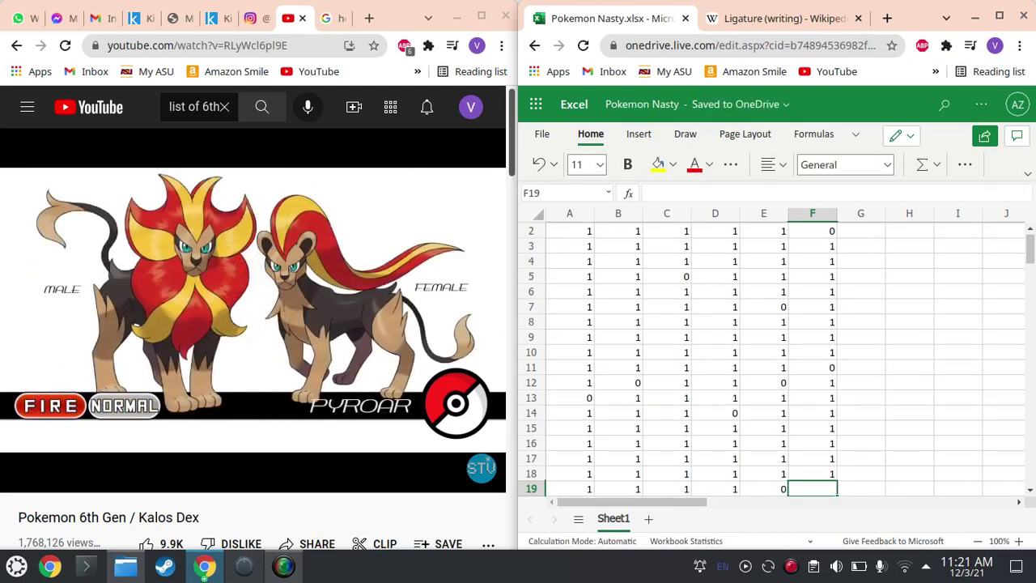
type("0")
key("Return")
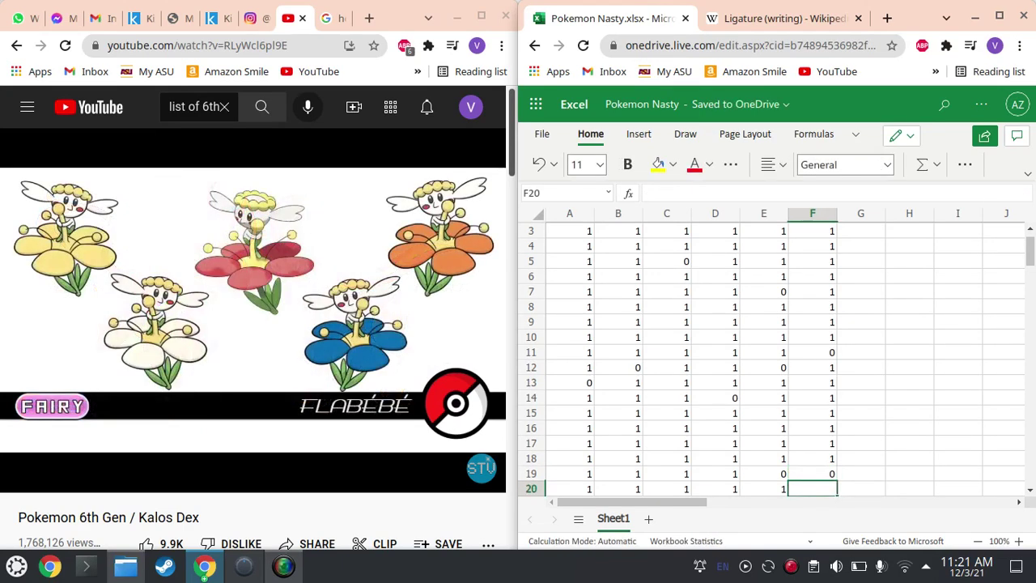
type("1")
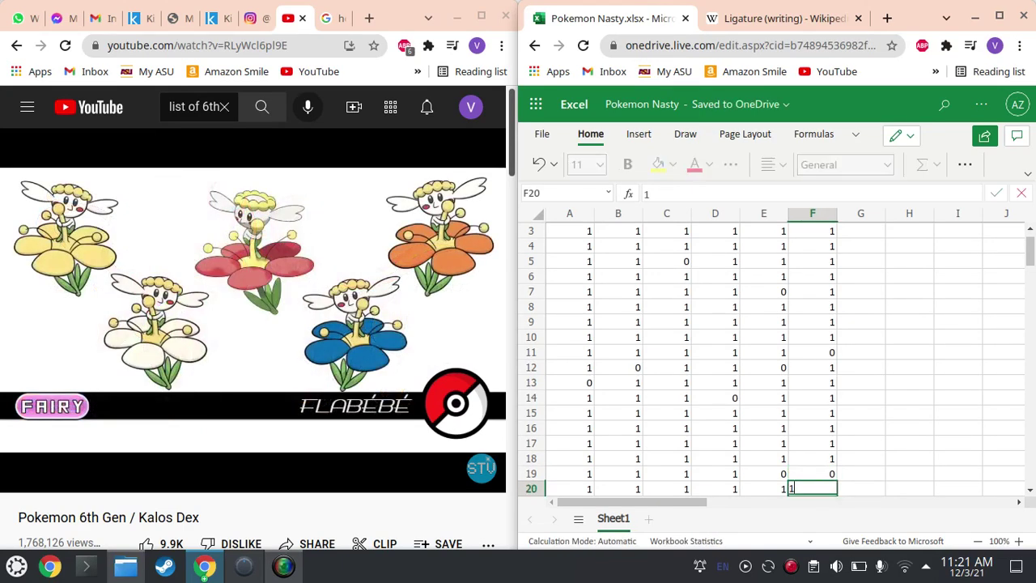
key("Return")
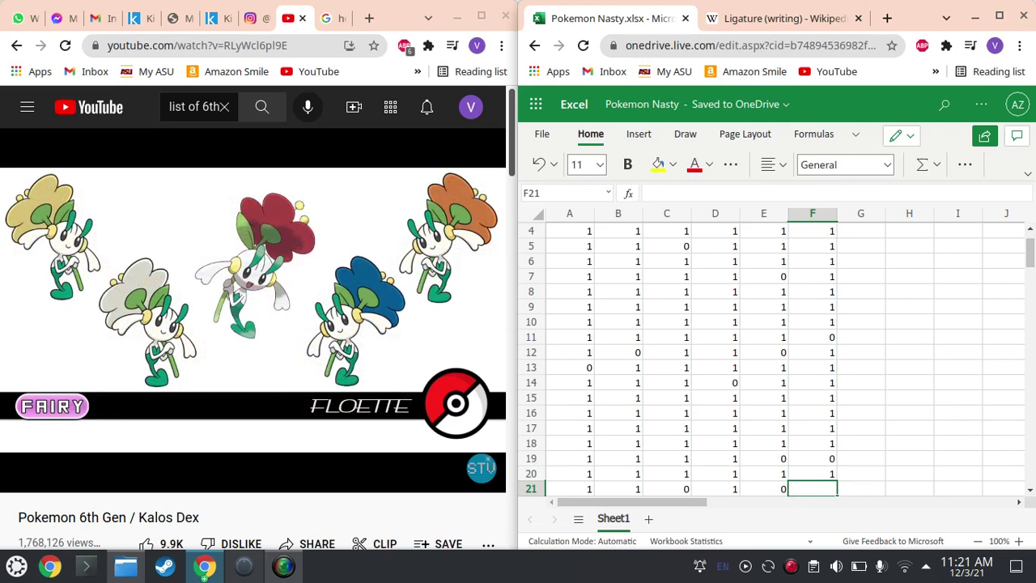
type("1")
key("Return")
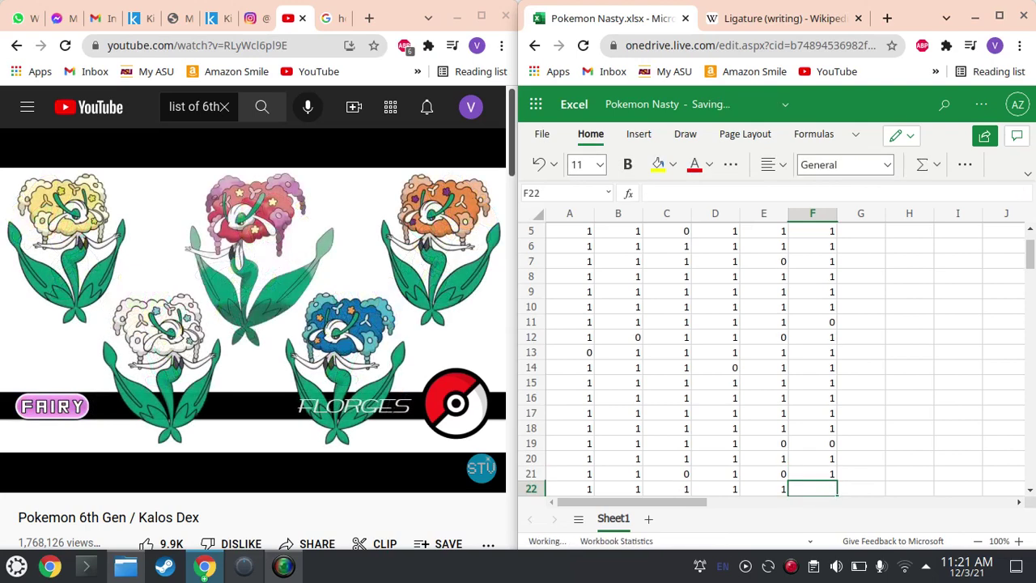
type("1")
key("Return")
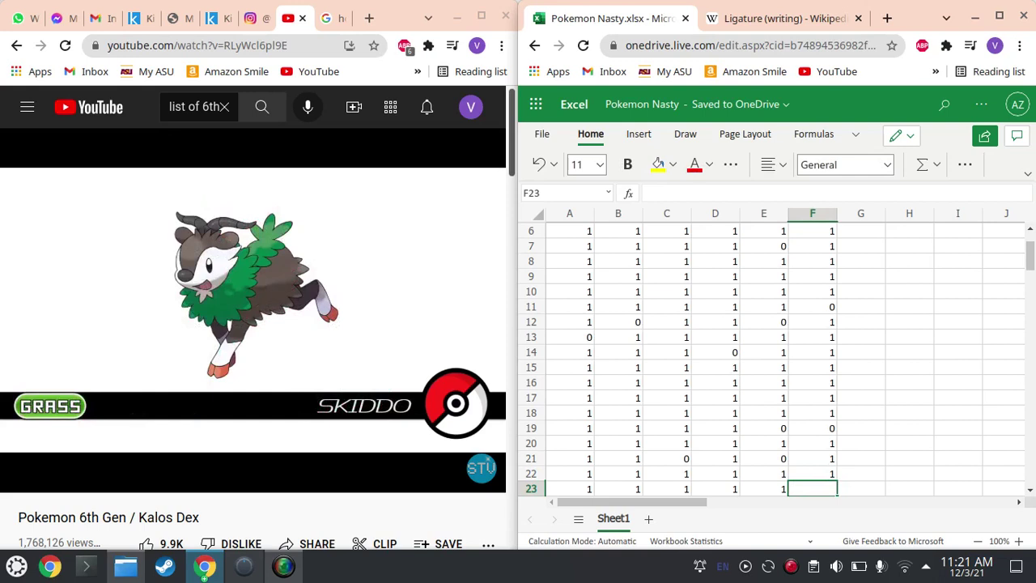
type("1")
key("Return")
type("1")
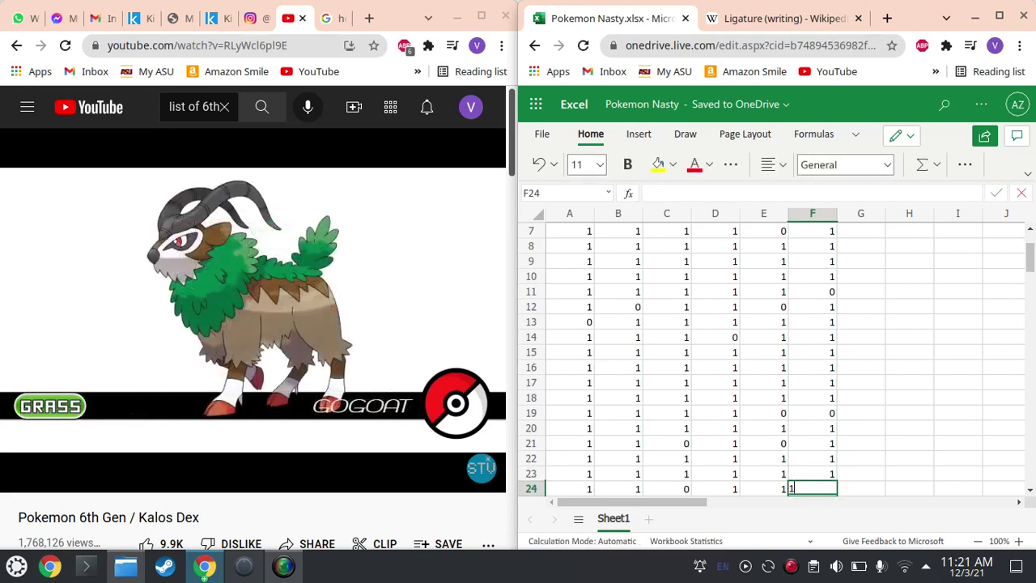
key("Return")
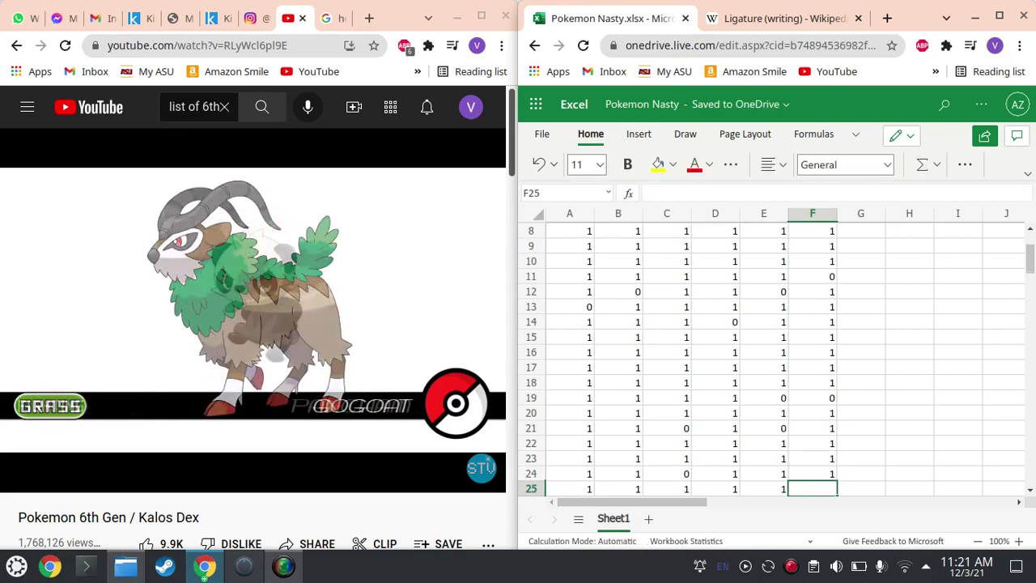
key("Return")
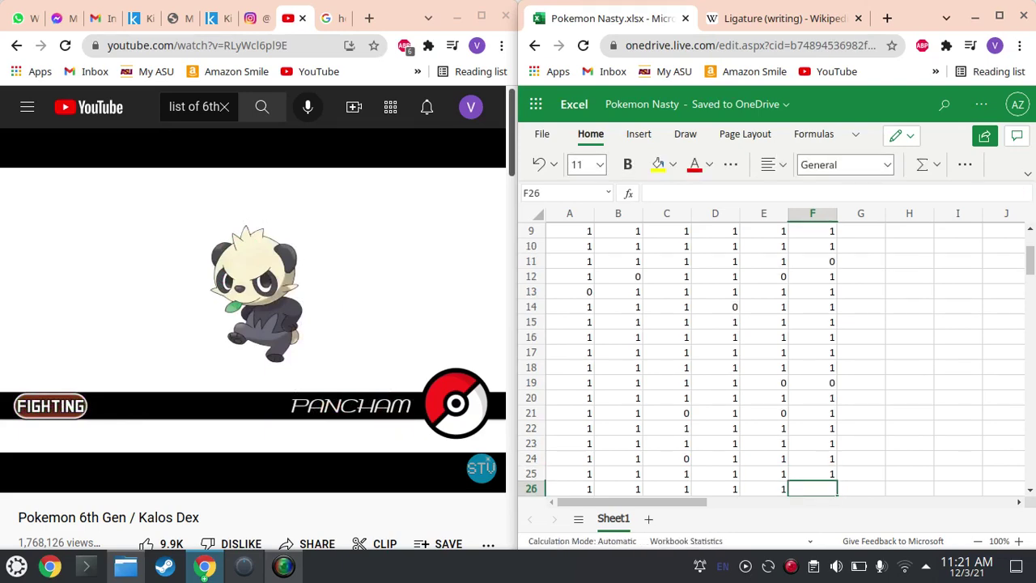
type("1")
key("Return")
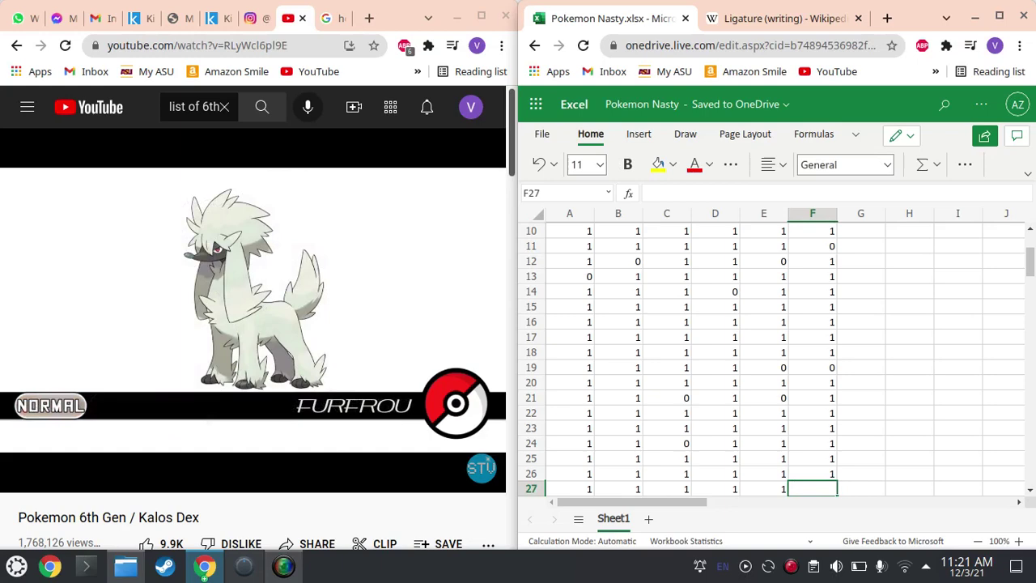
type("1")
key("Return")
type("1")
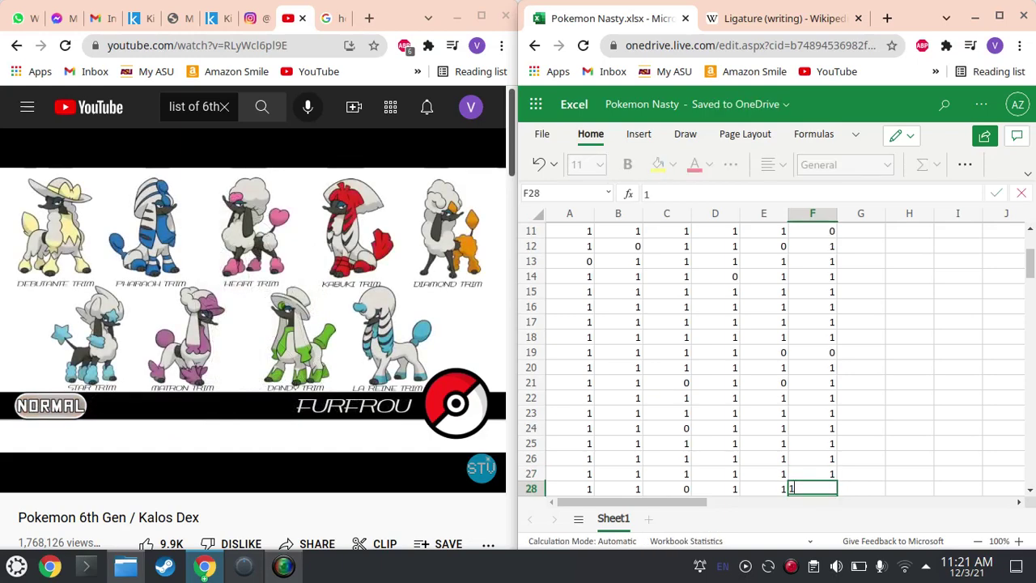
key("Return")
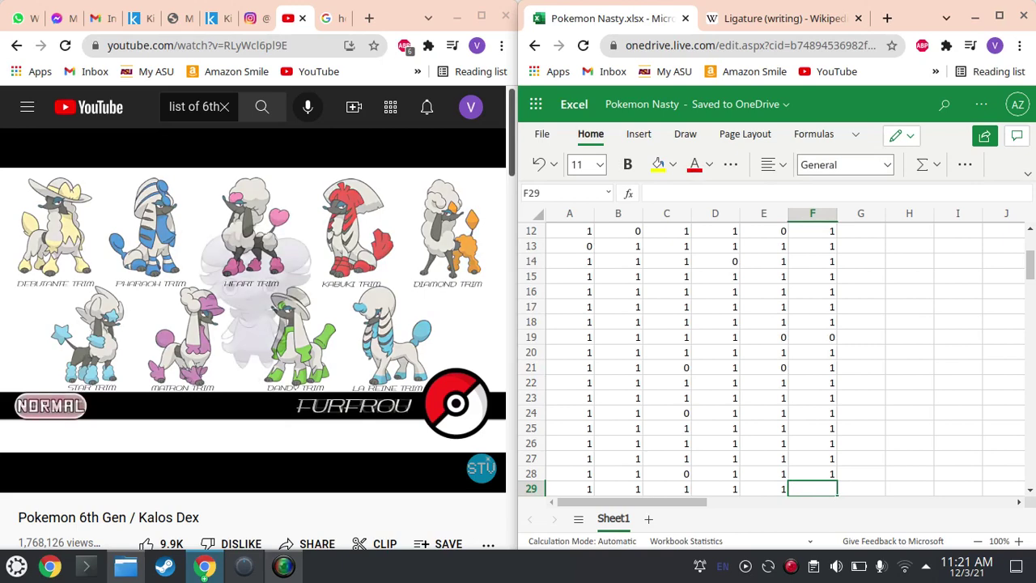
type("1")
key("Return")
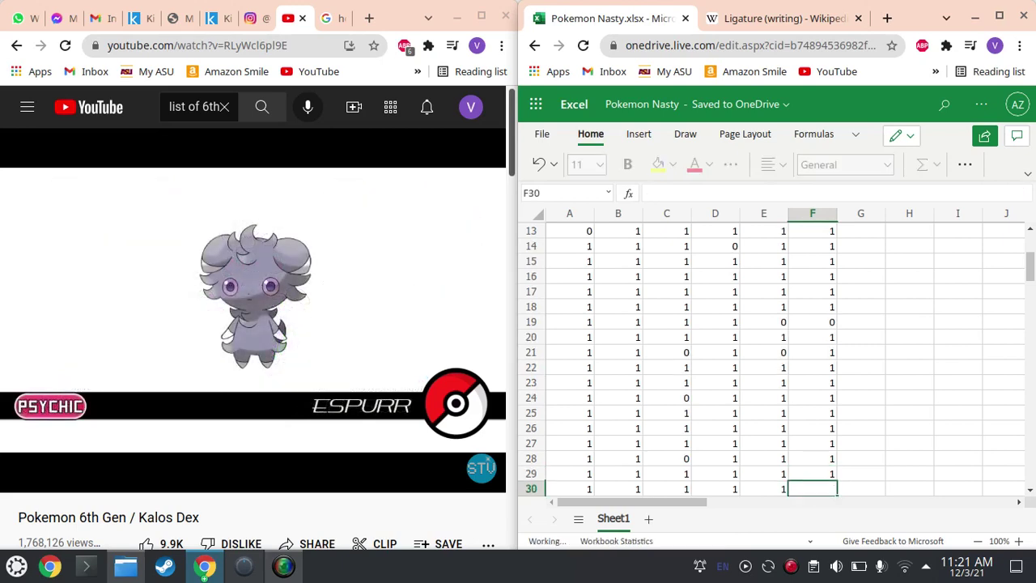
type("1")
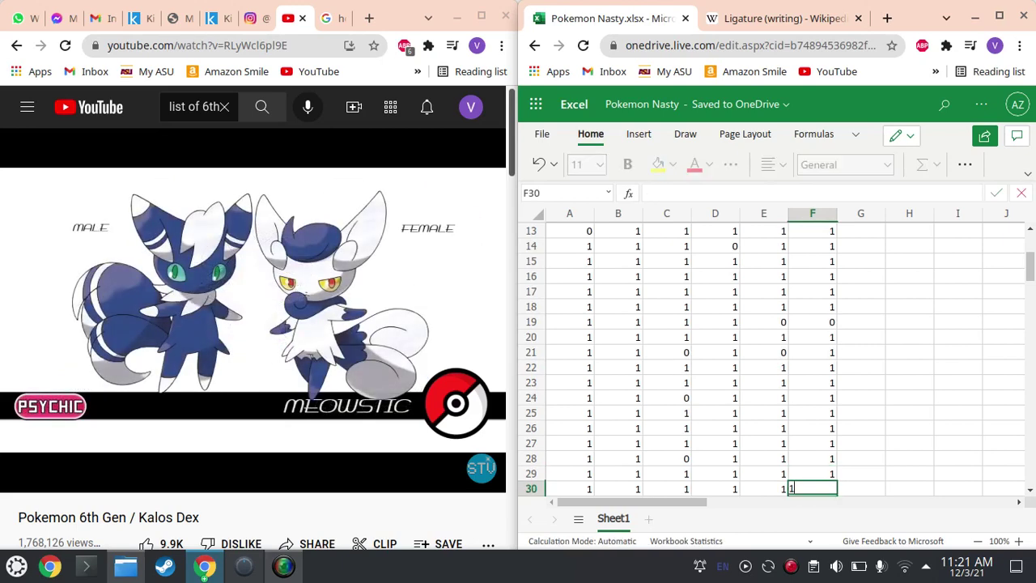
- Enter 1 in each cell from F30 down to F42
key("Return")
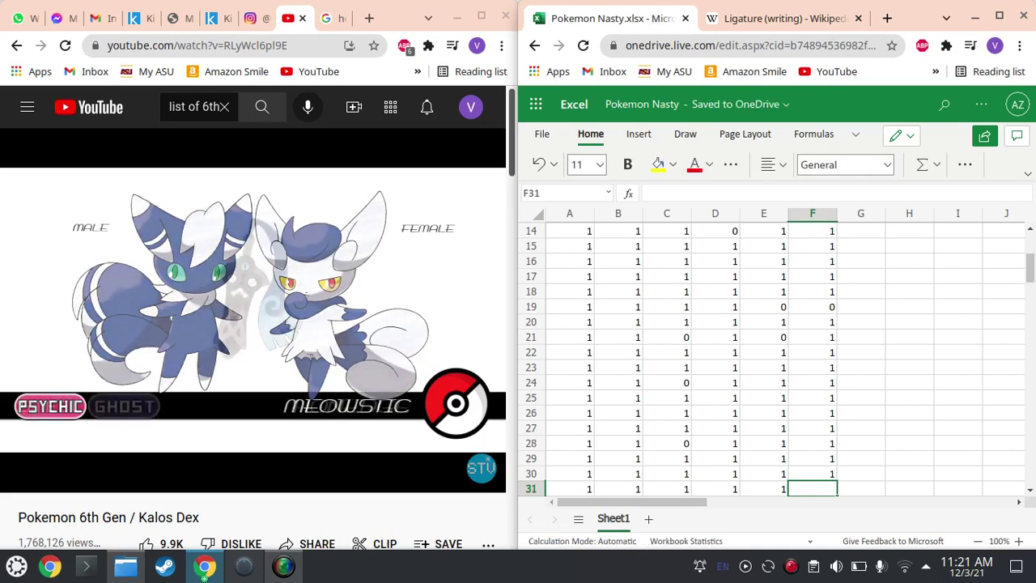
type("1")
key("Return")
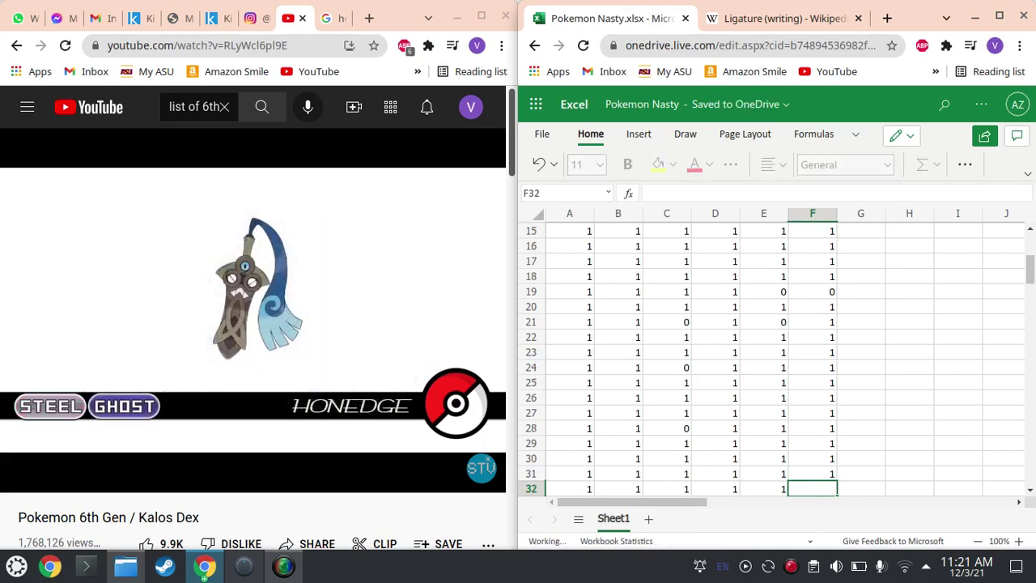
type("1")
key("Return")
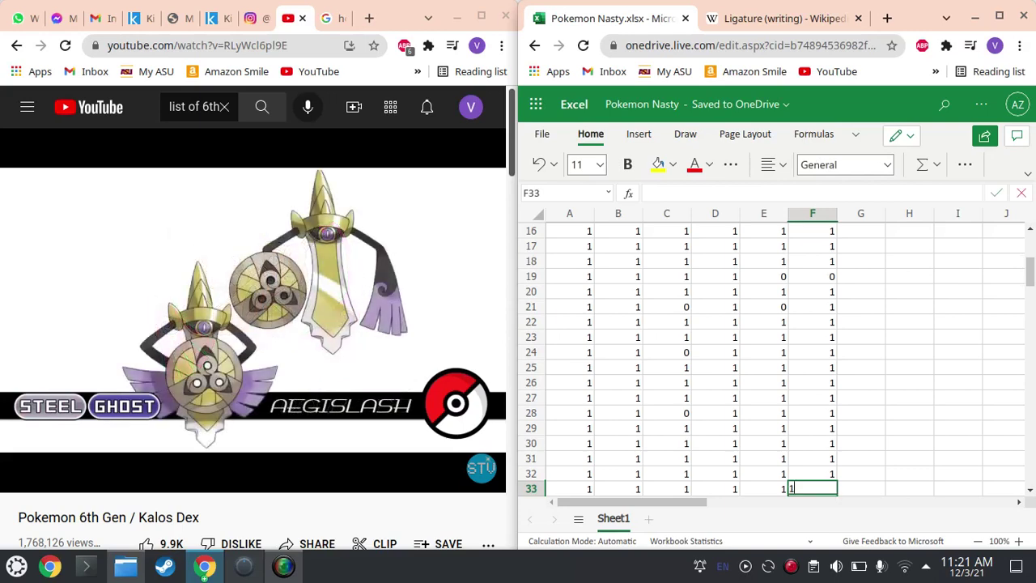
type("1")
key("Return")
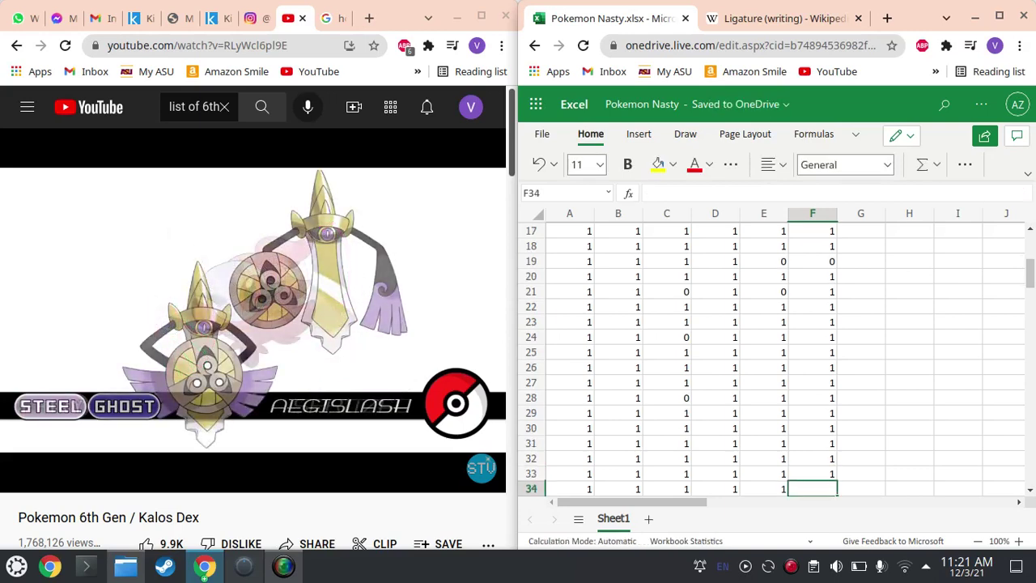
type("1")
key("Return")
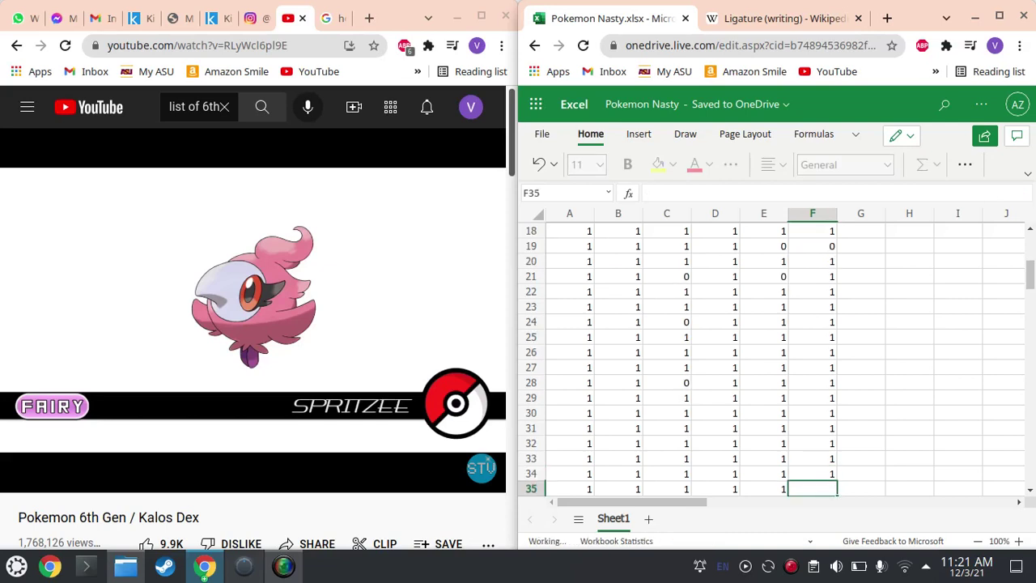
type("1")
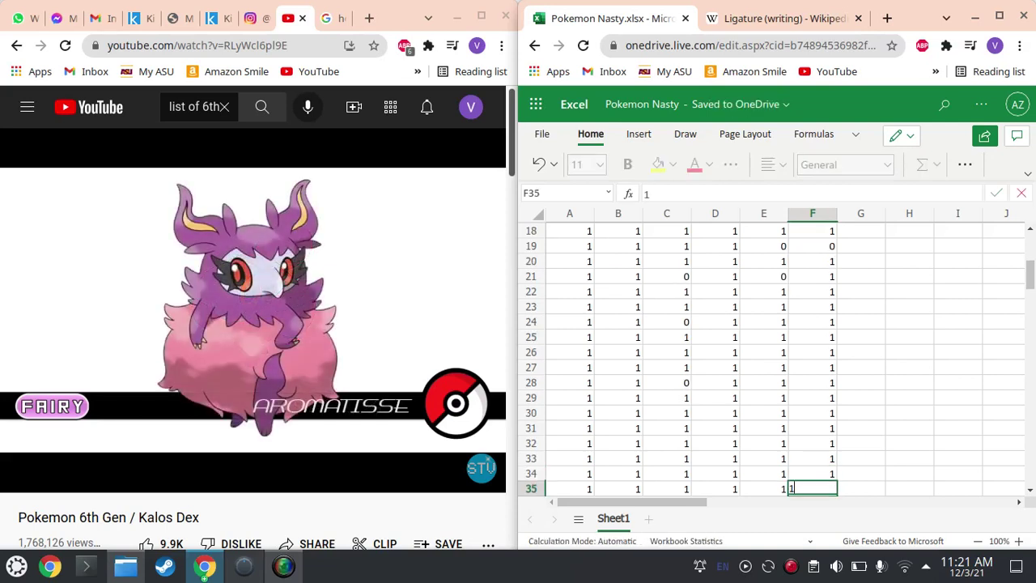
key("Return")
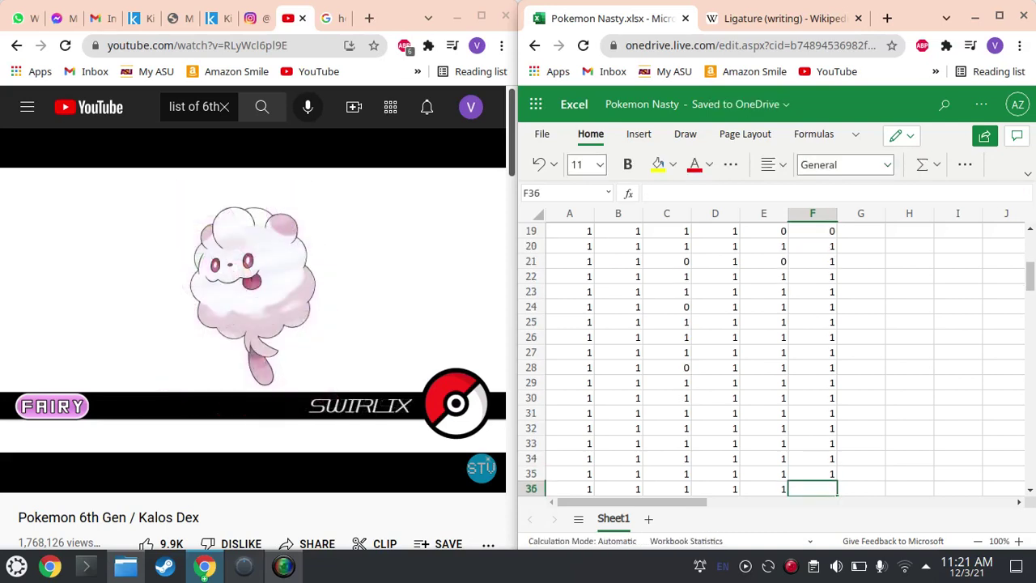
type("1")
key("Return")
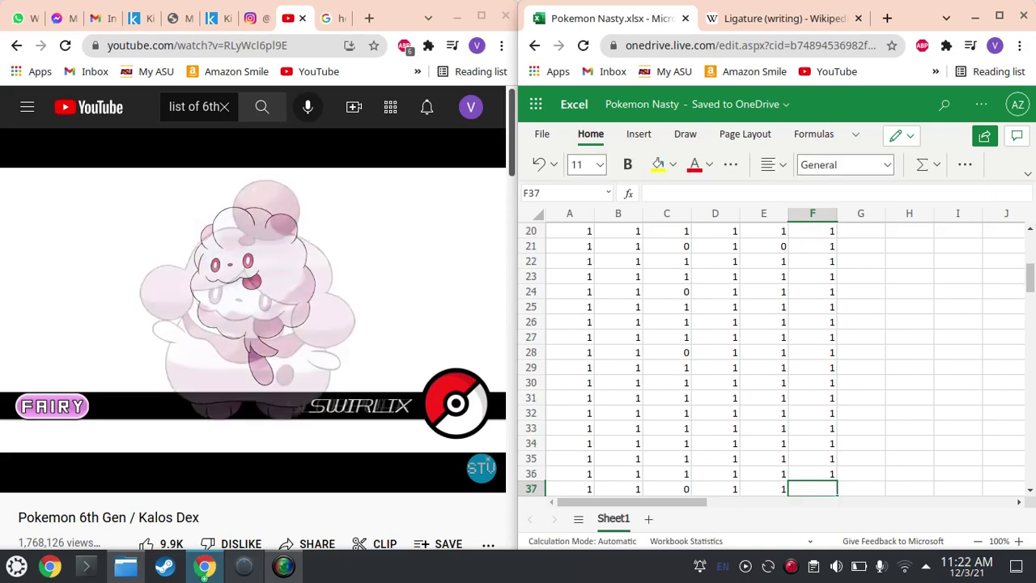
type("1")
key("Return")
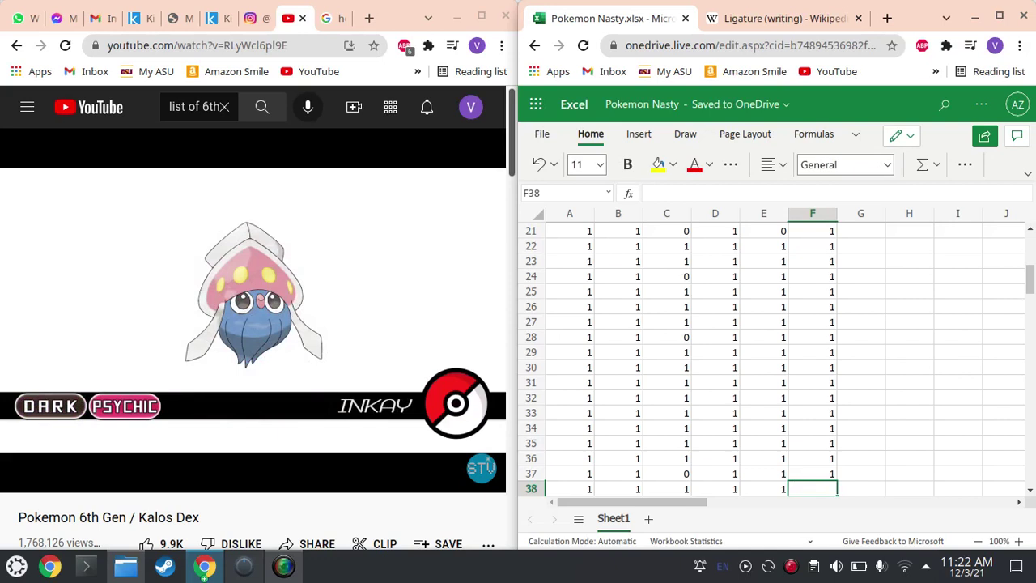
type("1")
key("Return")
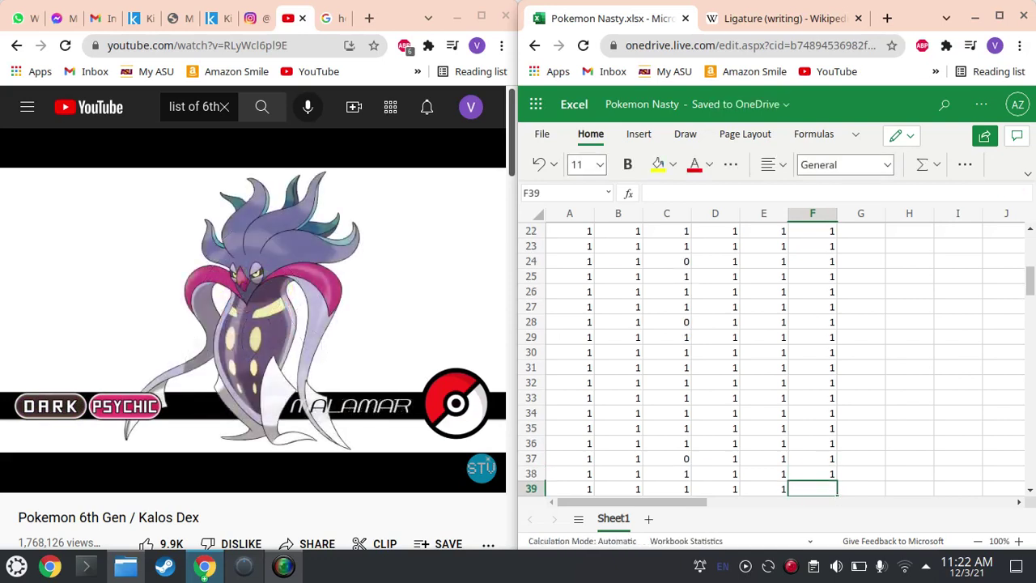
type("1")
key("Return")
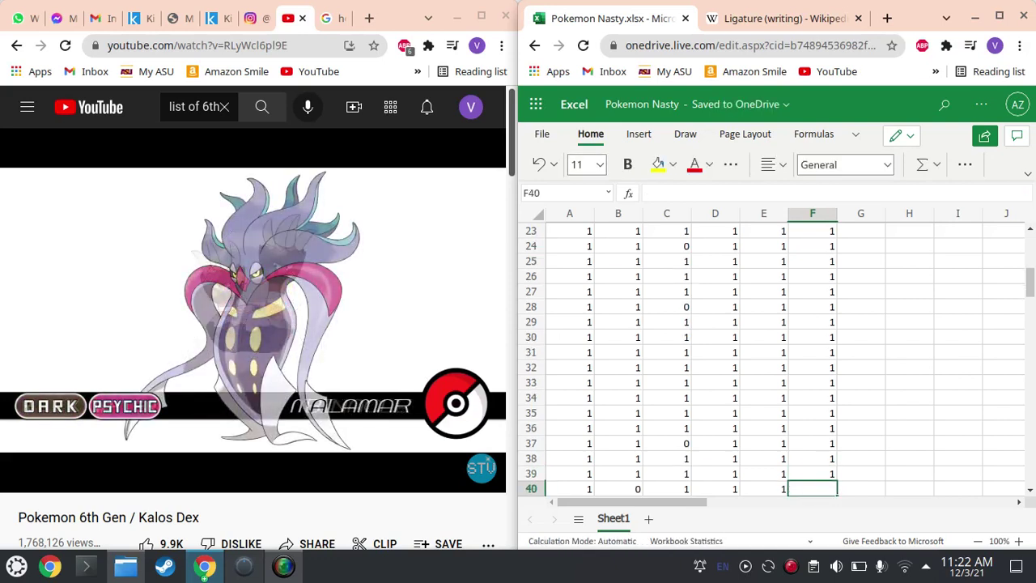
type("1")
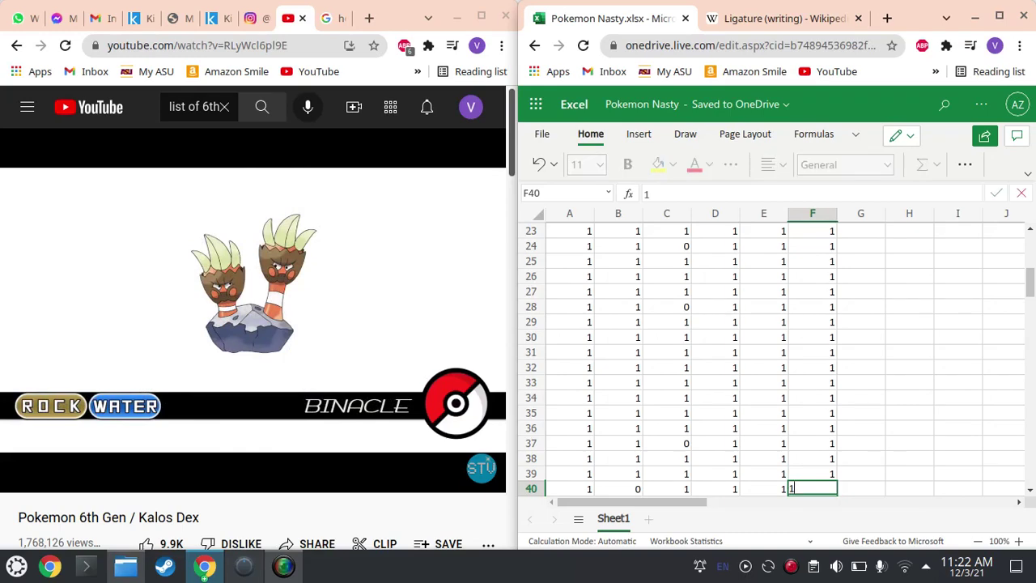
key("Return")
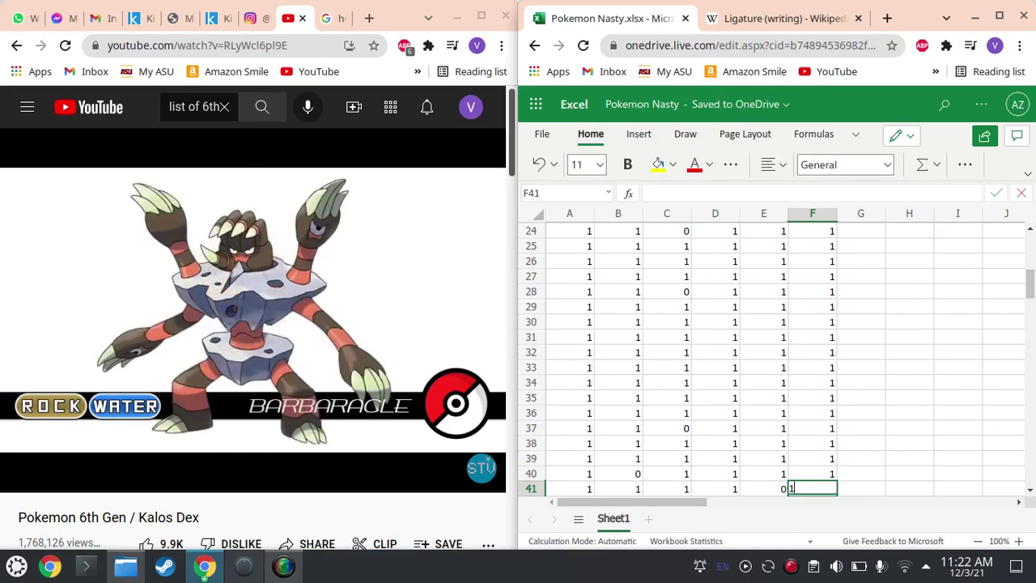
key("Return")
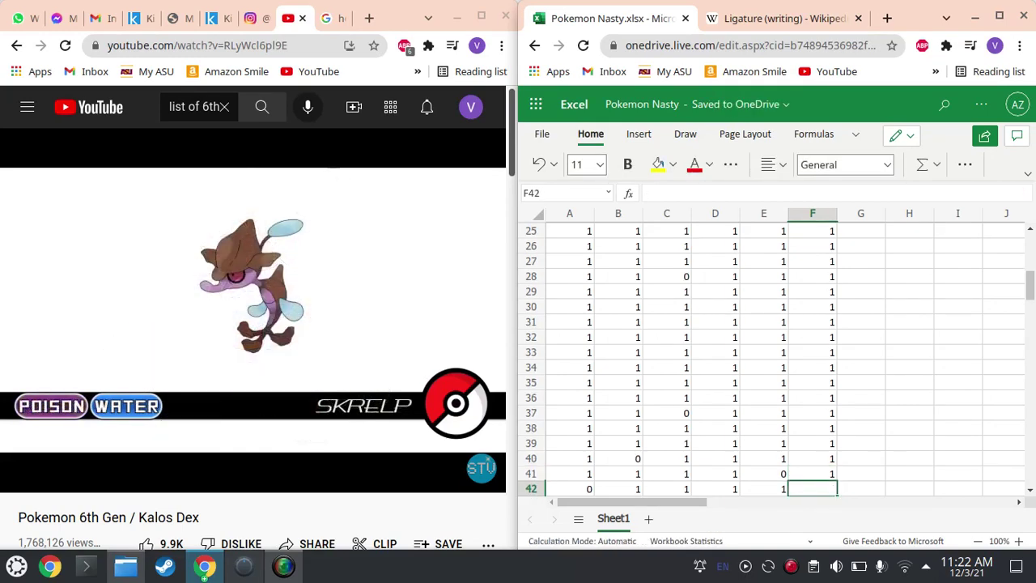
type("1")
key("Return")
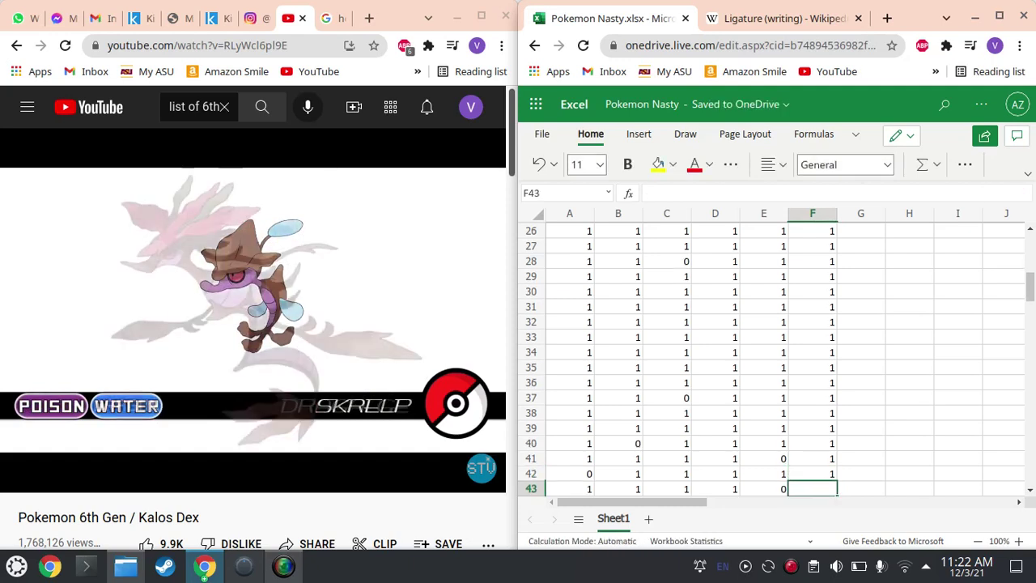
- Enter 1 in every cell from F43 through F56
type("1")
key("Return")
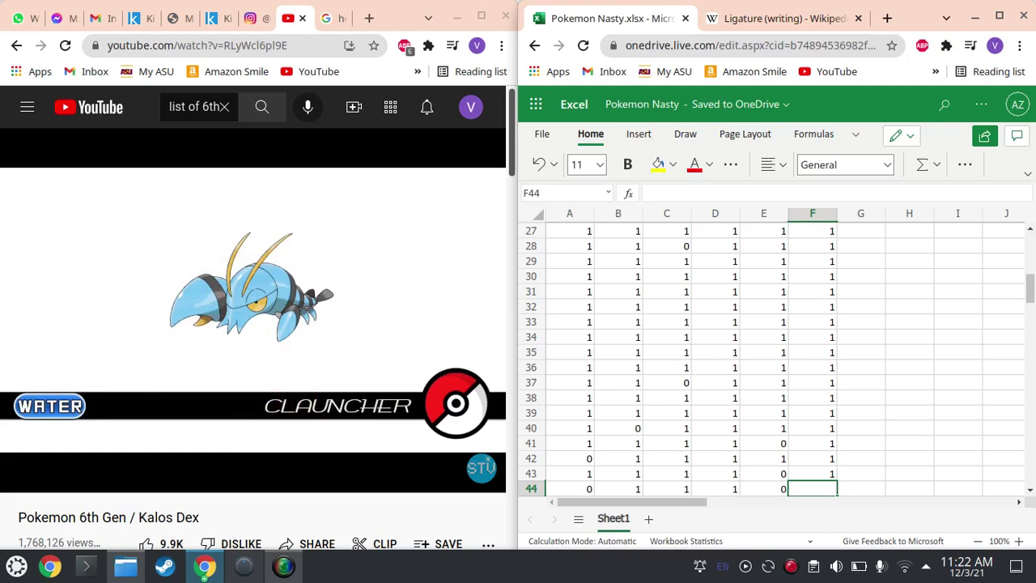
type("1")
key("Return")
type("1")
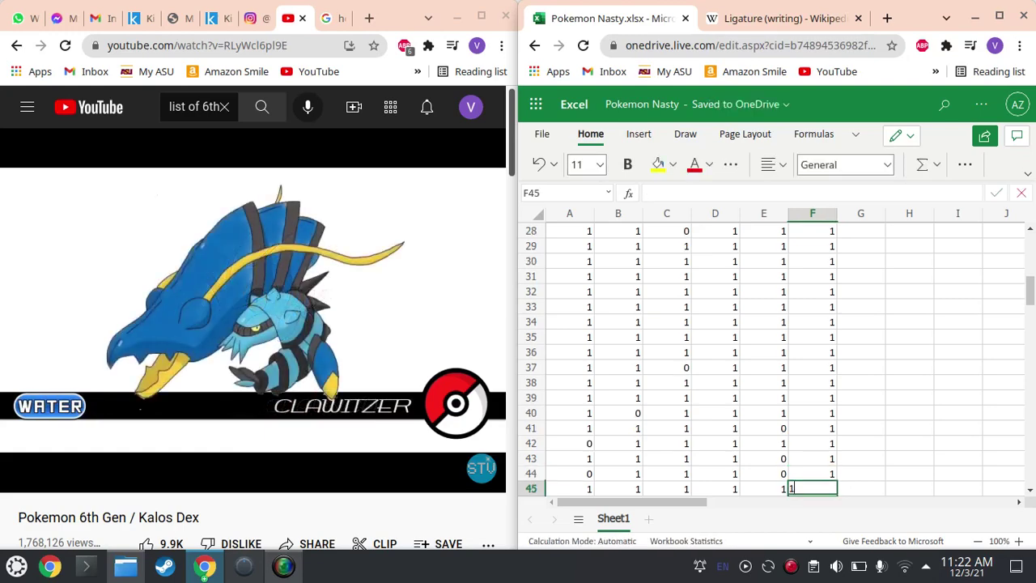
key("Return")
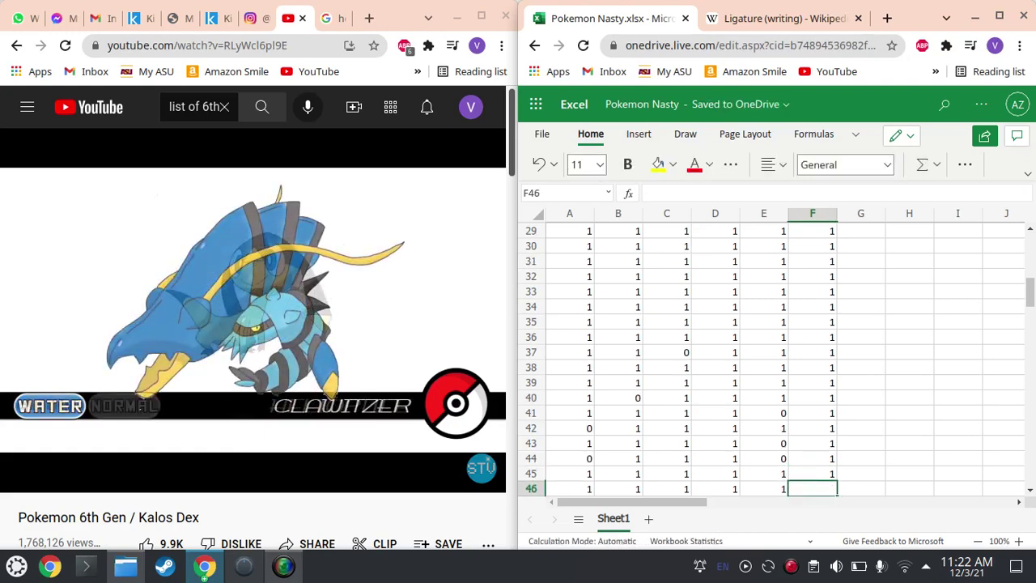
type("1")
key("Return")
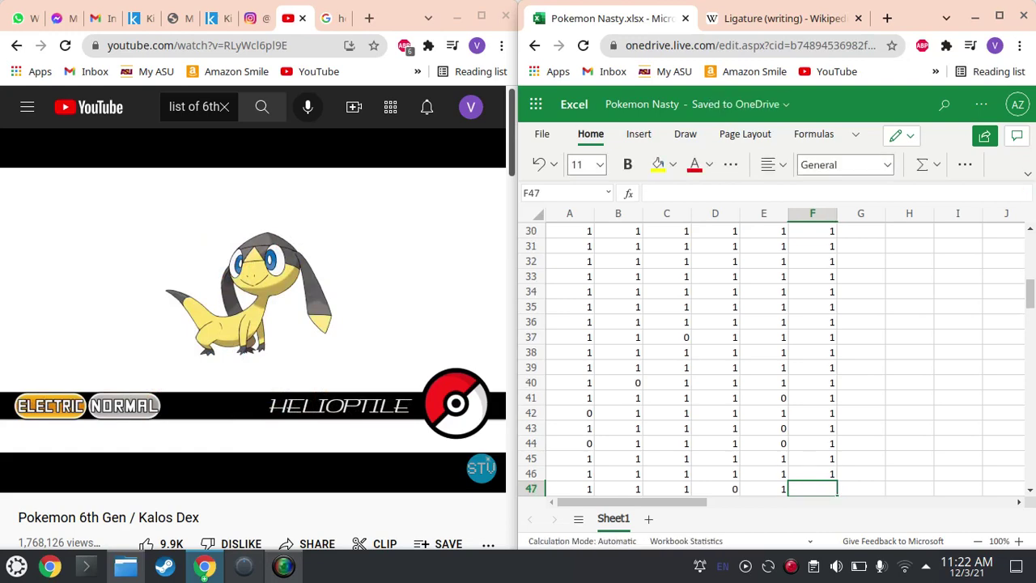
type("1")
key("Return")
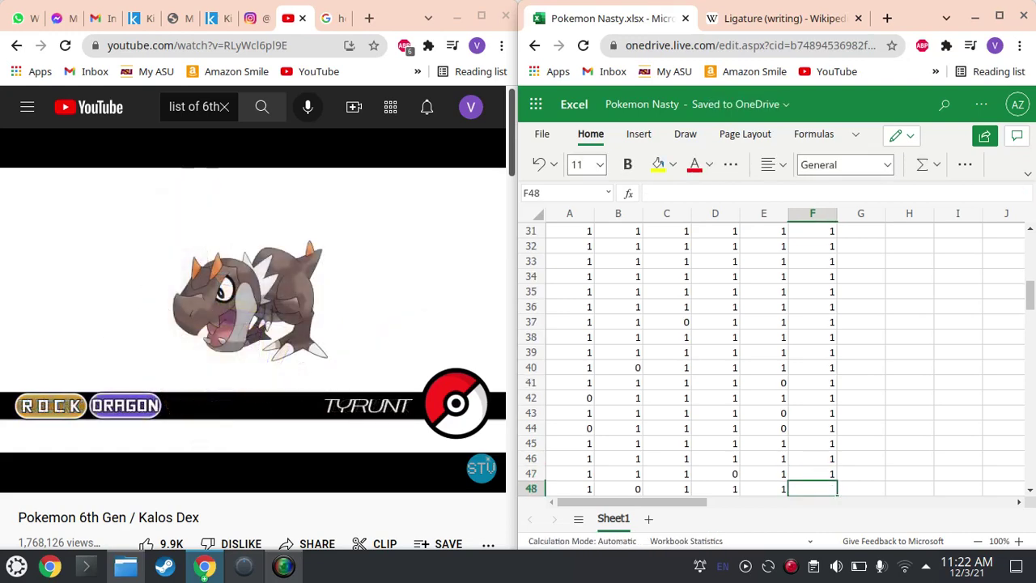
type("1")
key("Return")
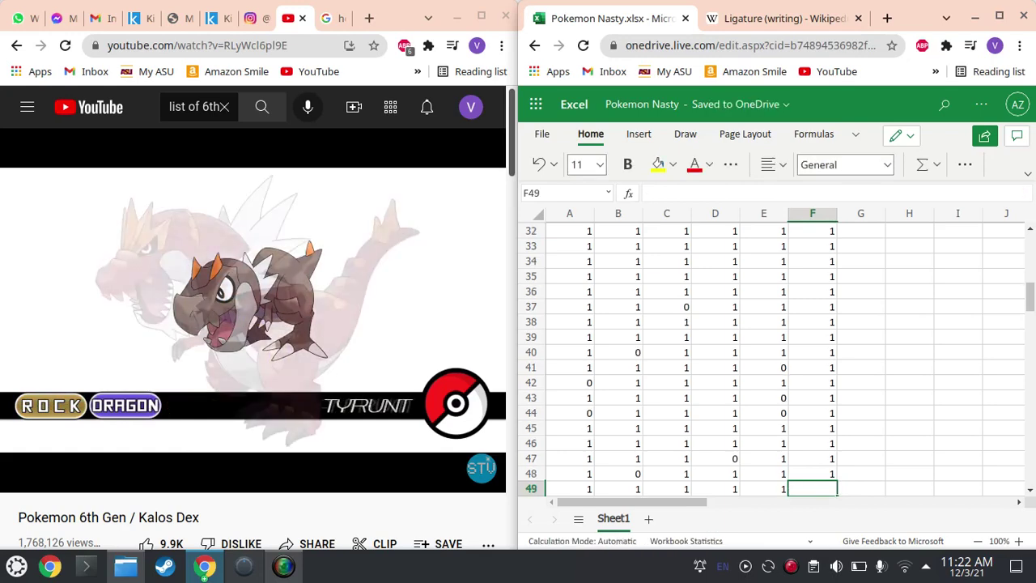
type("1")
key("Return")
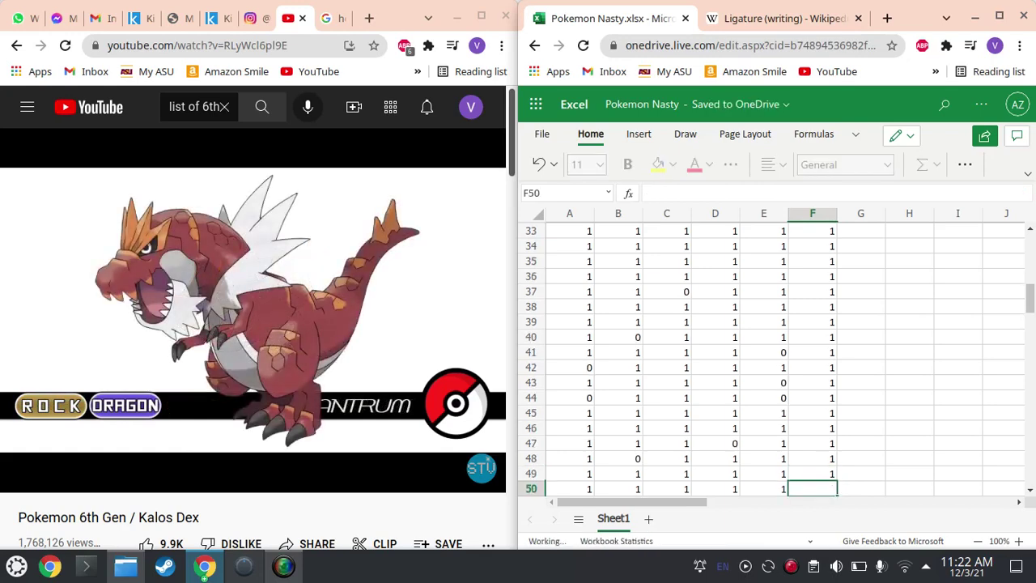
type("1")
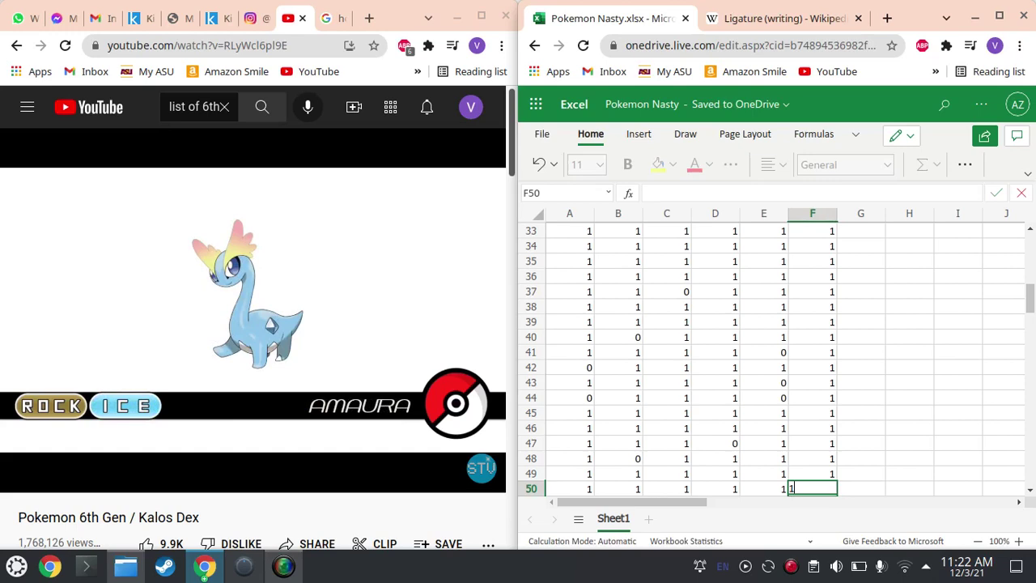
key("Return")
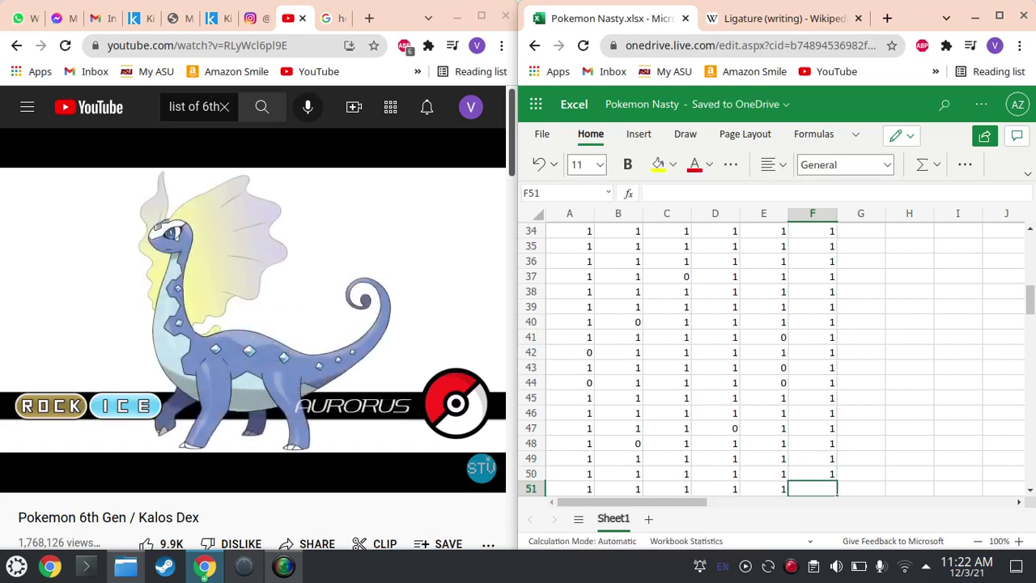
type("1")
key("Return")
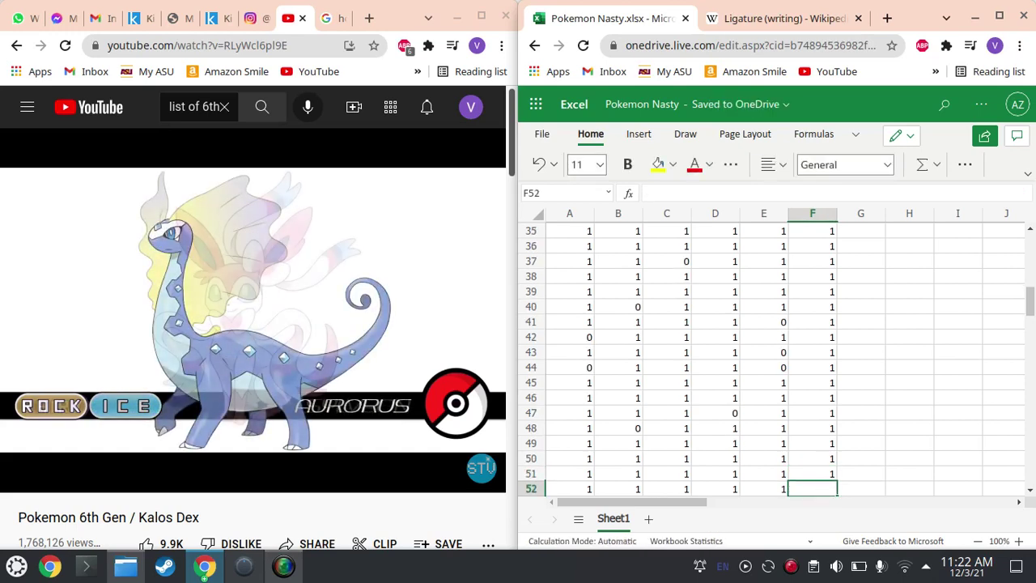
type("1")
key("Return")
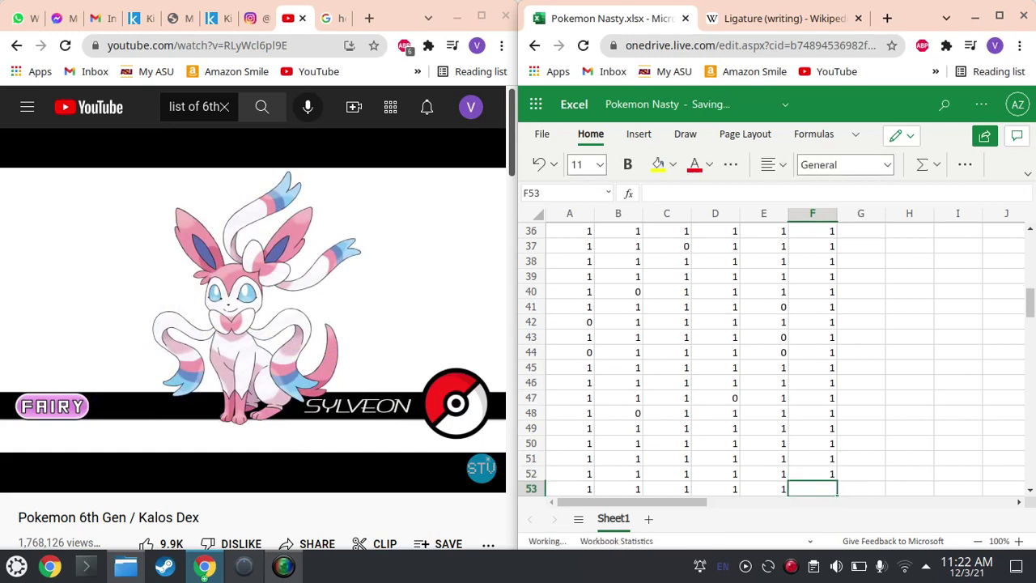
type("1")
key("Return")
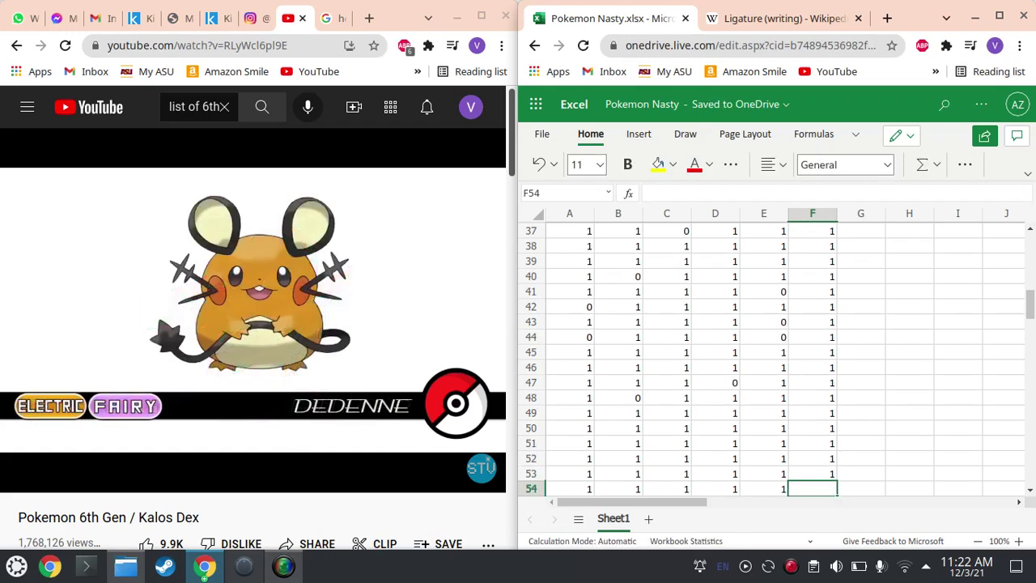
type("1")
key("Return")
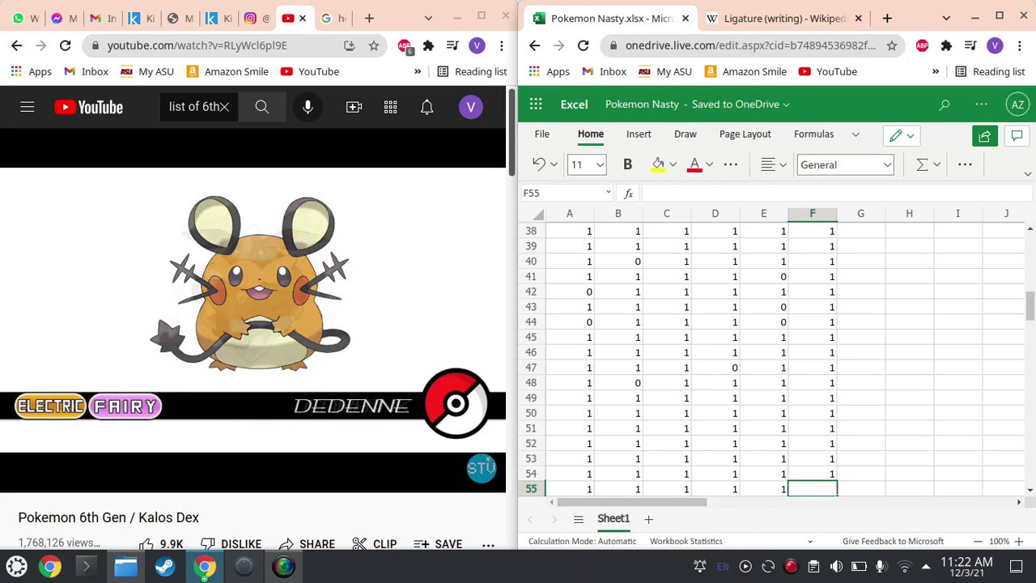
type("1")
key("Return")
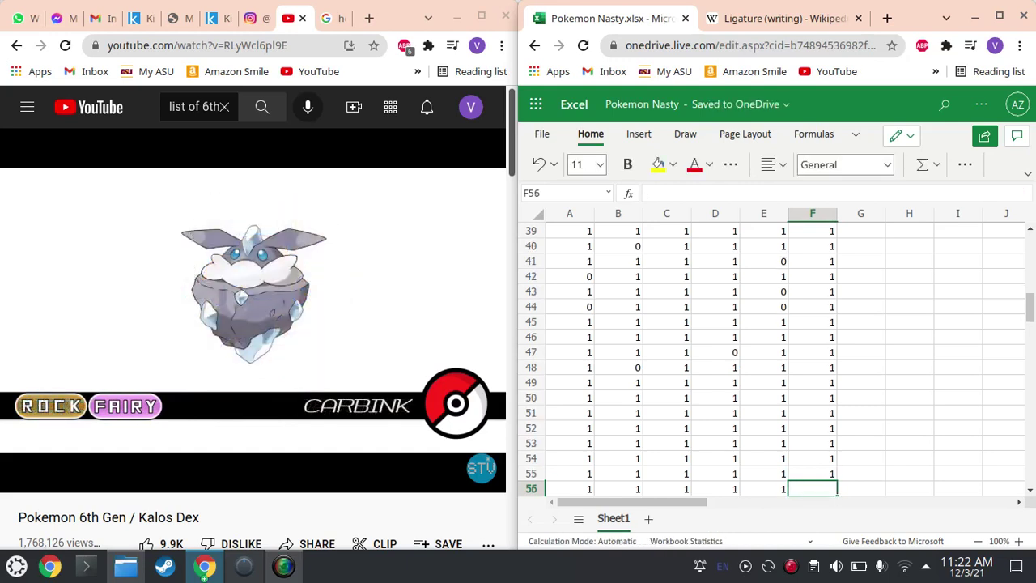
type("1")
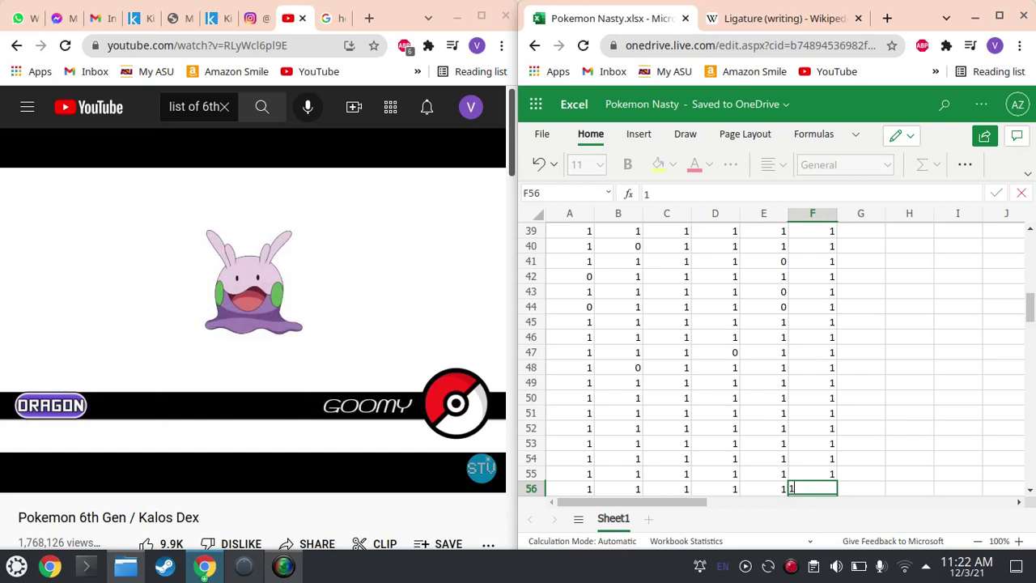
key("Return")
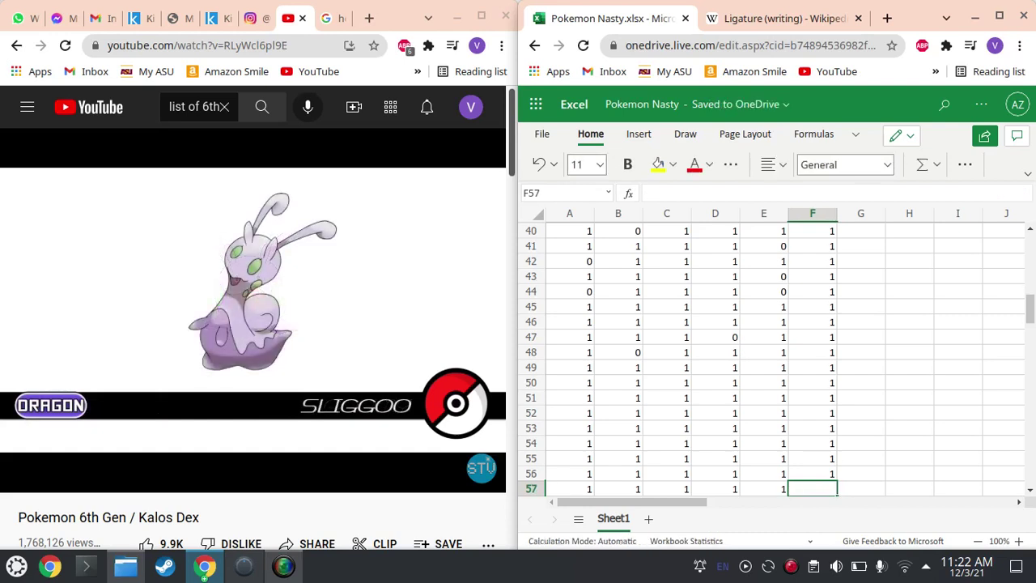
type("1")
- Rate F57 as 1, F58 as 0, and F59 through F72 as 1
key("Return")
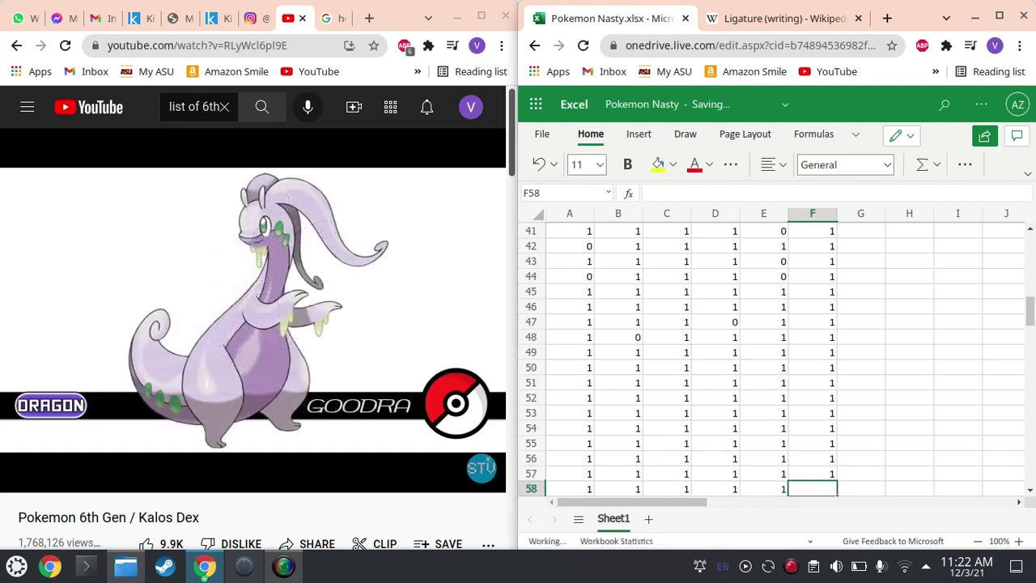
type("0")
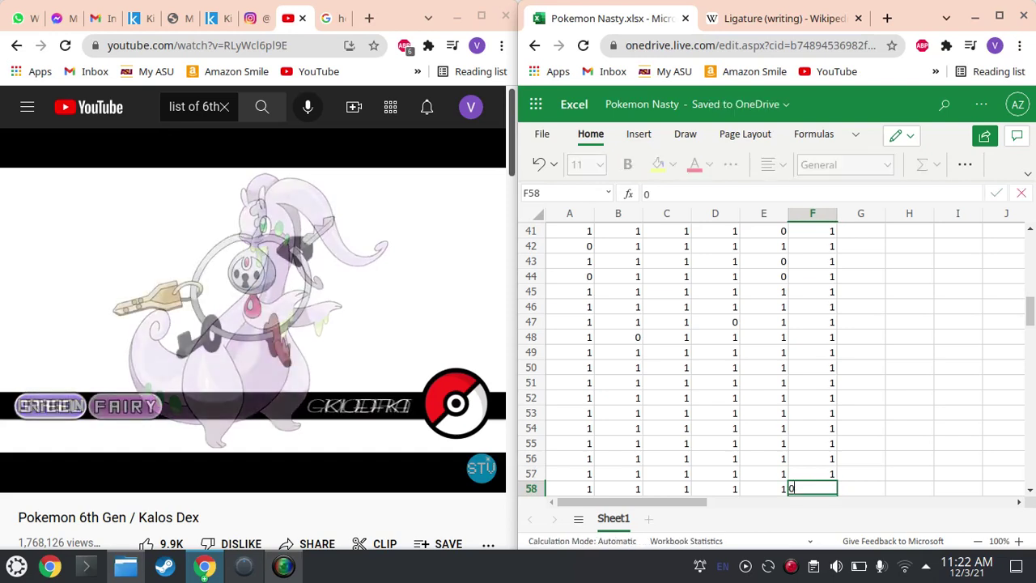
key("Return")
type("1")
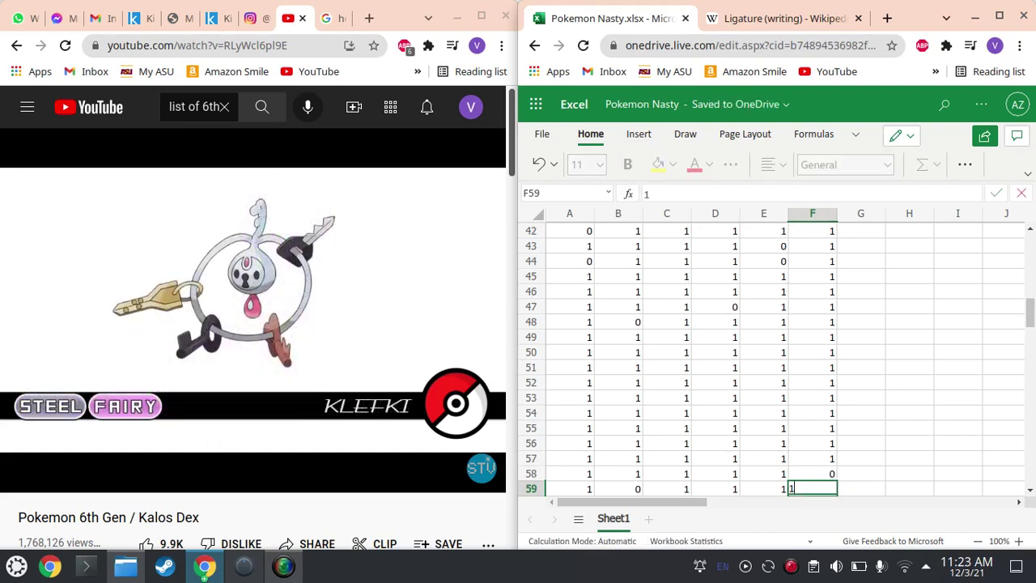
key("Return")
type("1")
key("Return")
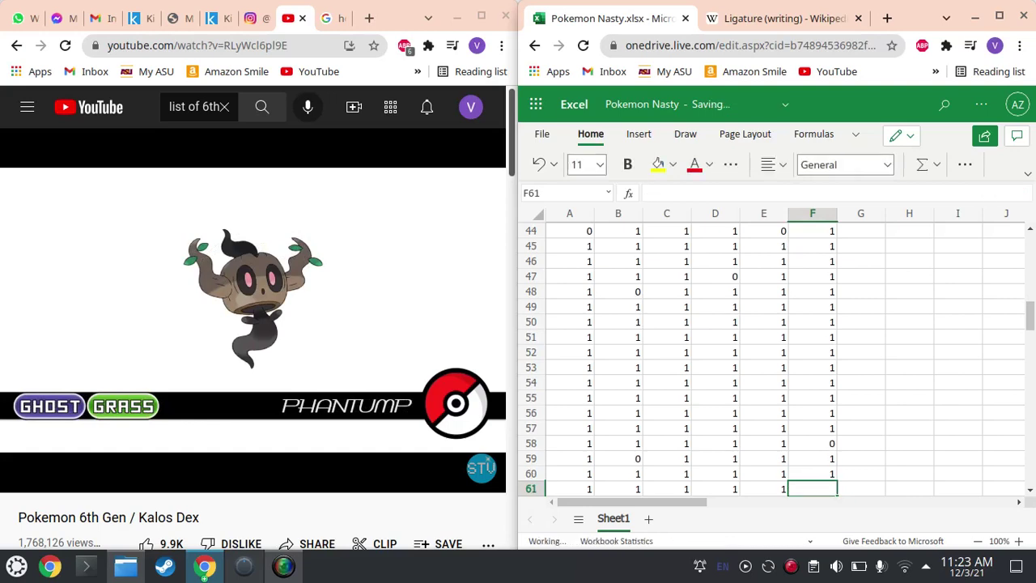
type("1")
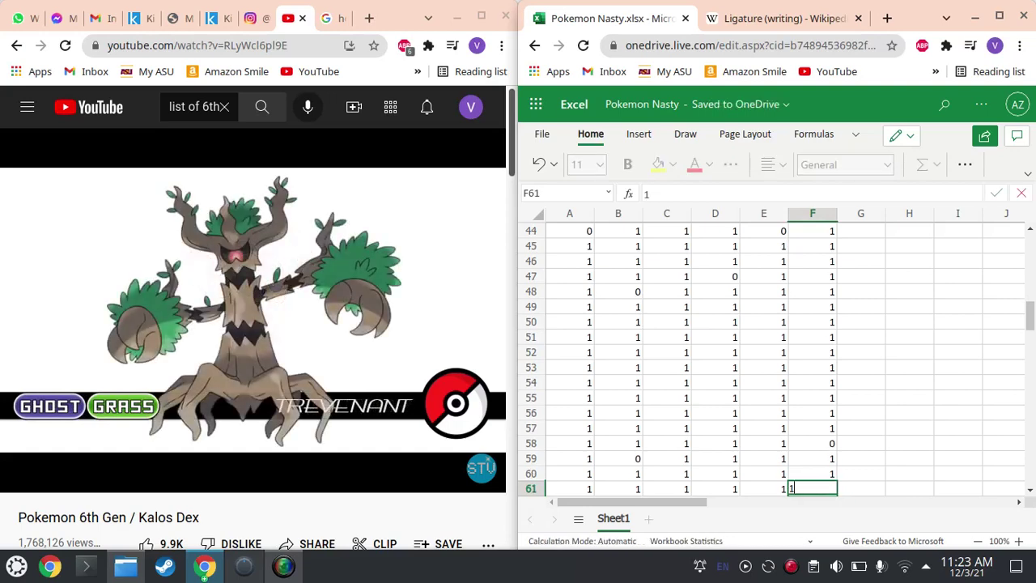
key("Return")
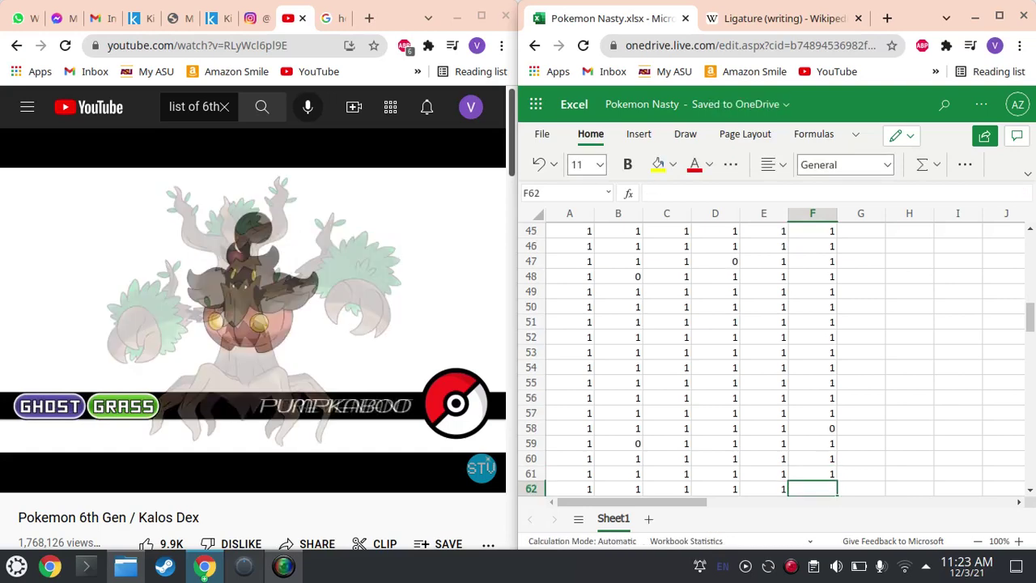
type("1")
key("Return")
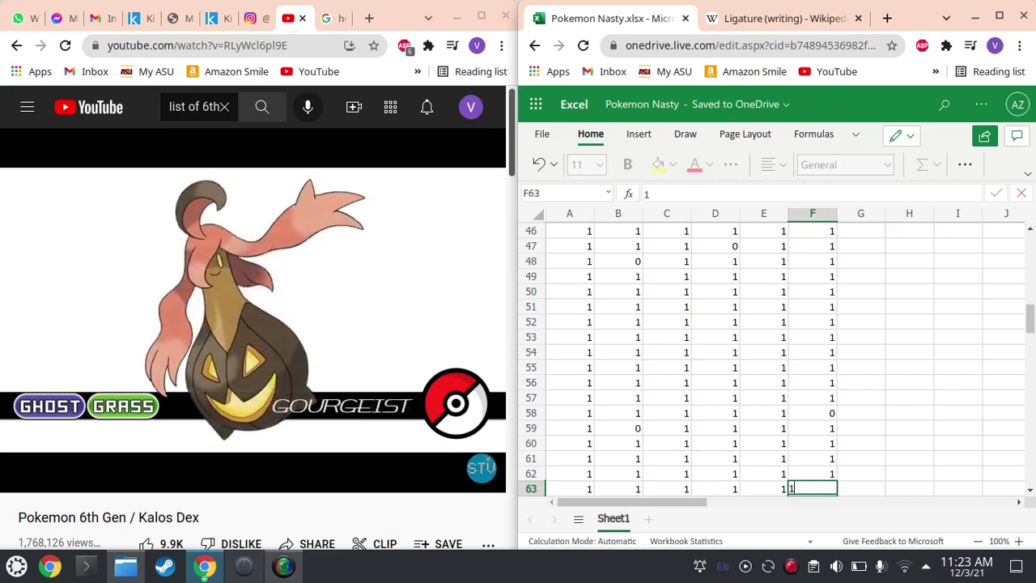
key("Return")
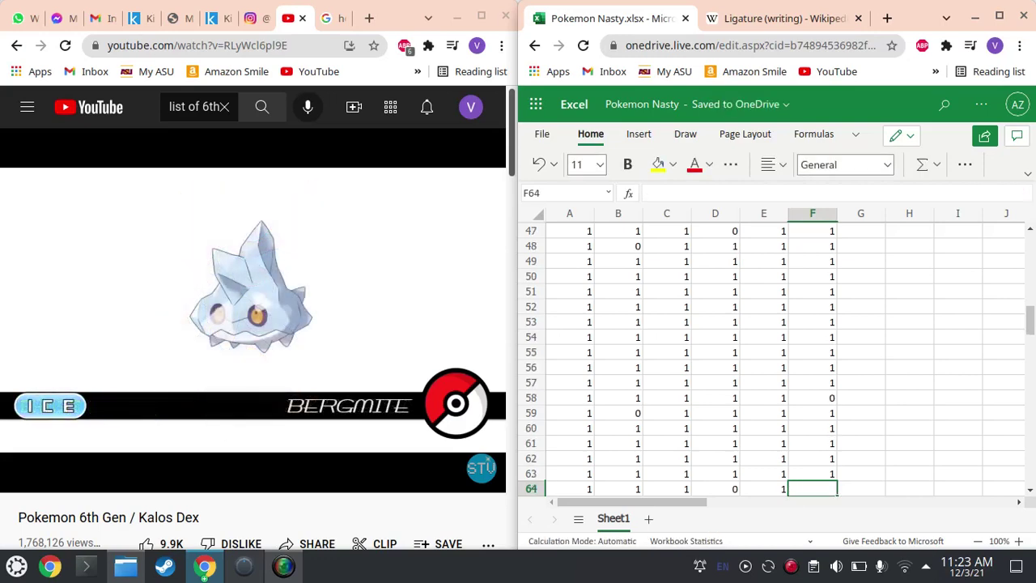
type("1")
key("Return")
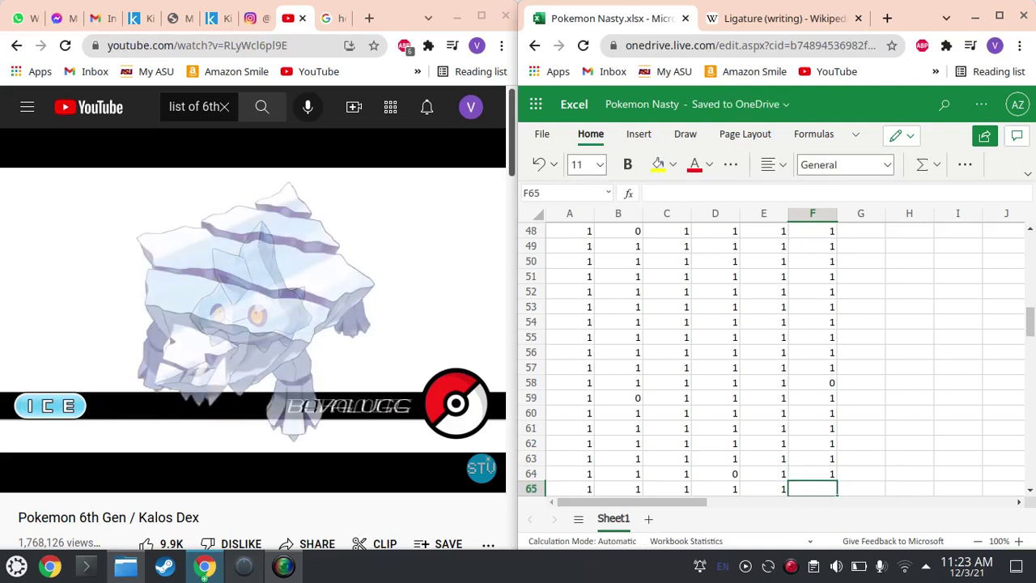
type("1")
key("Return")
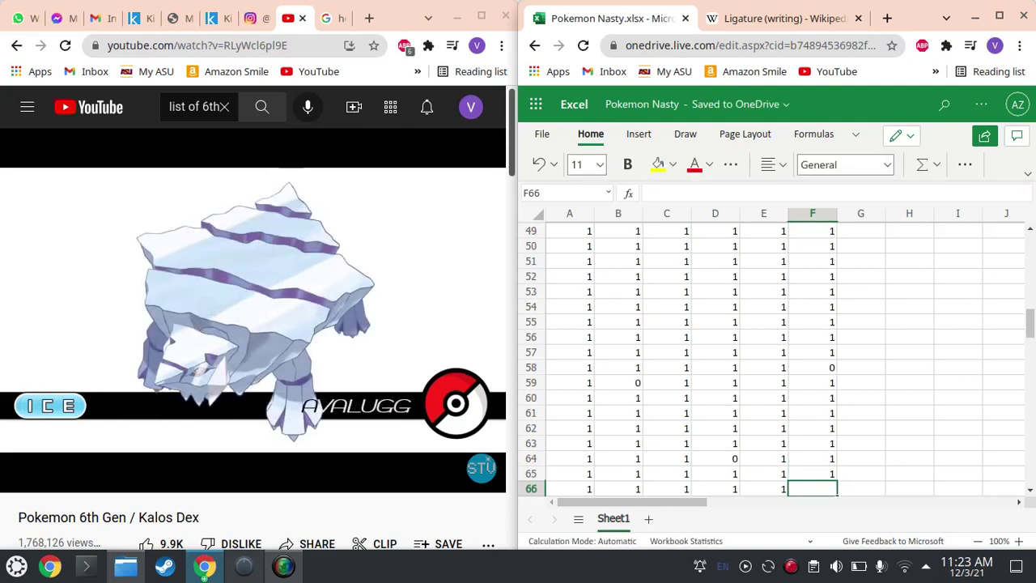
type("1")
key("Return")
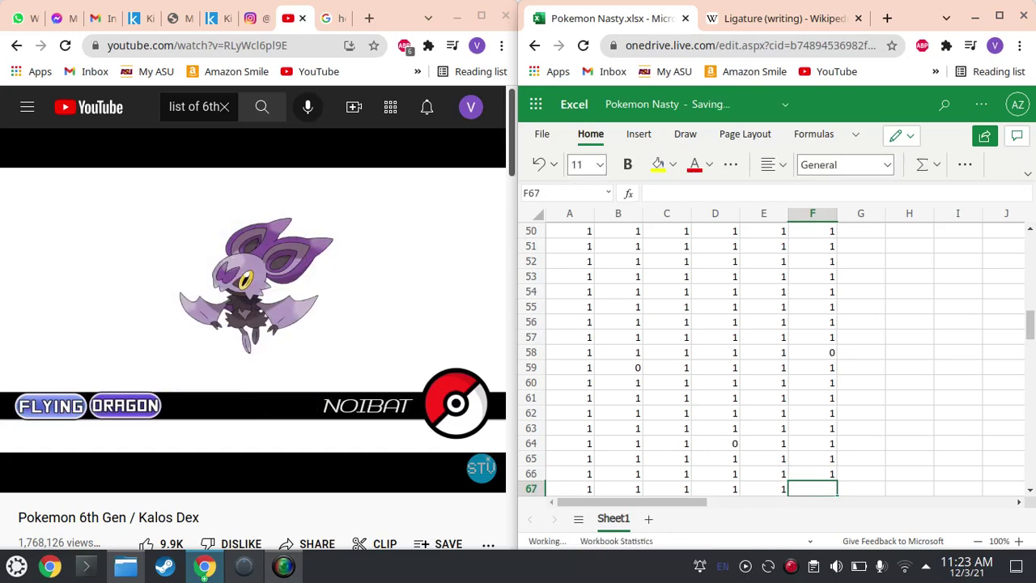
type("1")
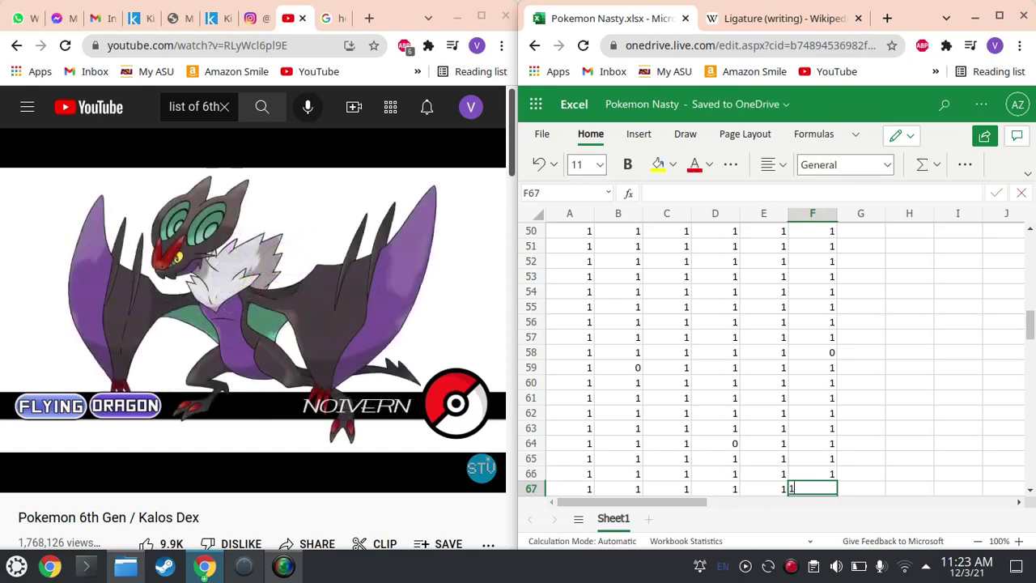
key("Return")
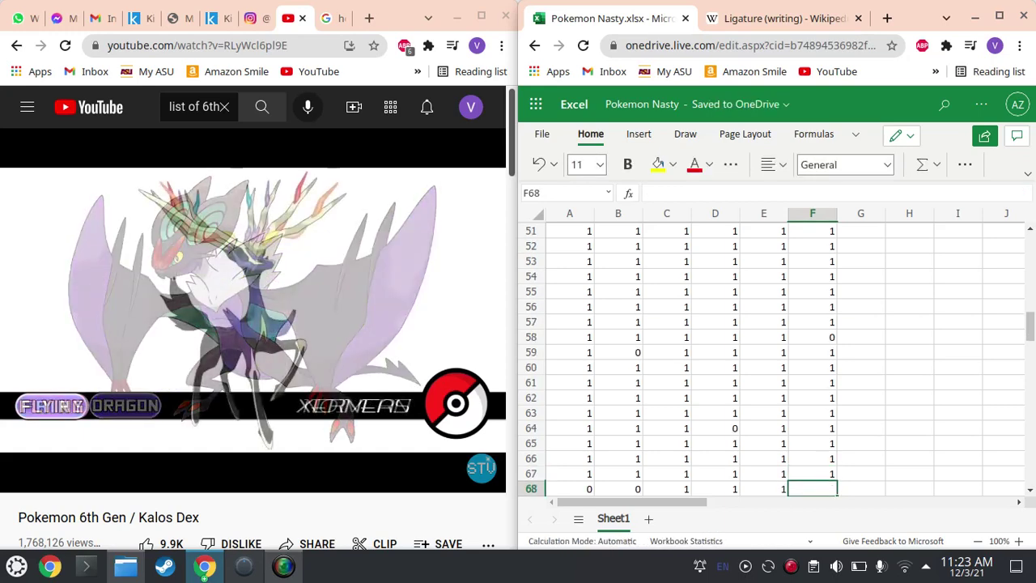
type("1")
key("Return")
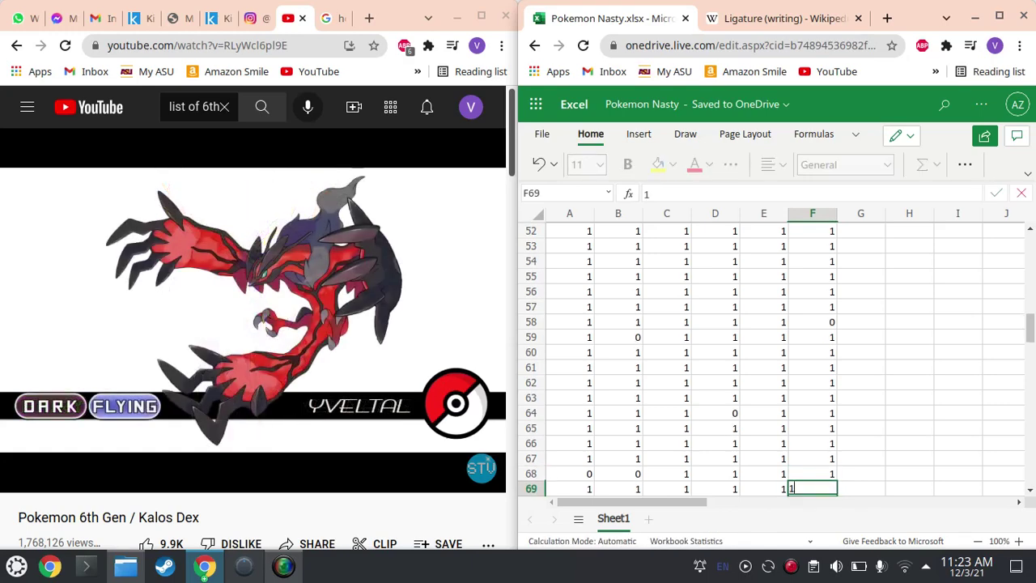
type("1")
key("Return")
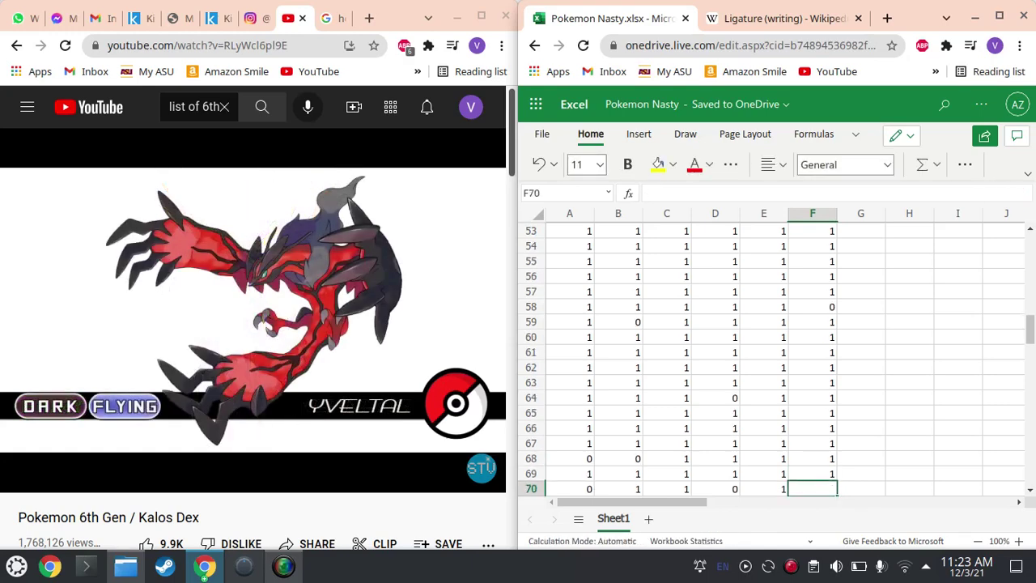
type("1")
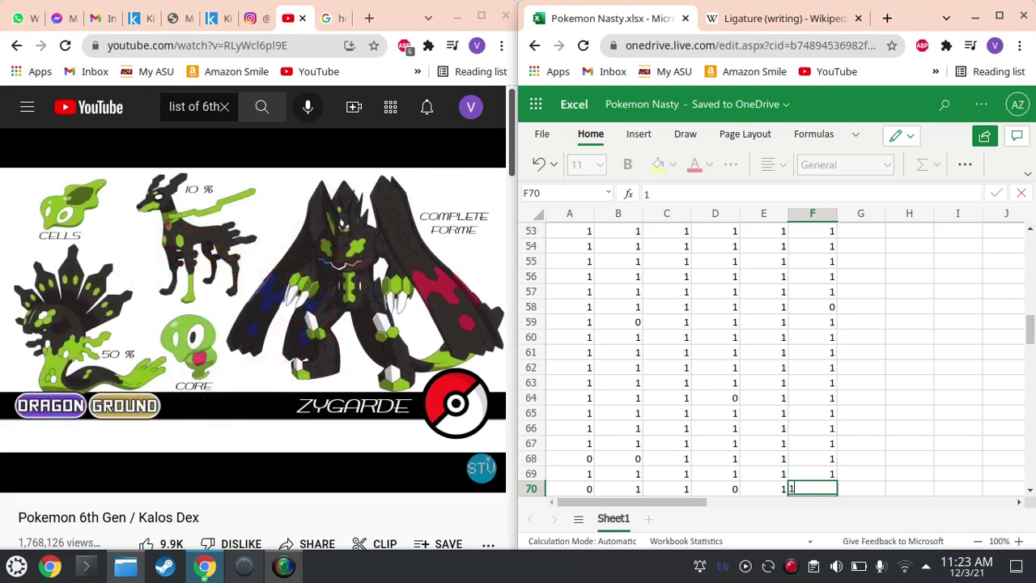
key("Return")
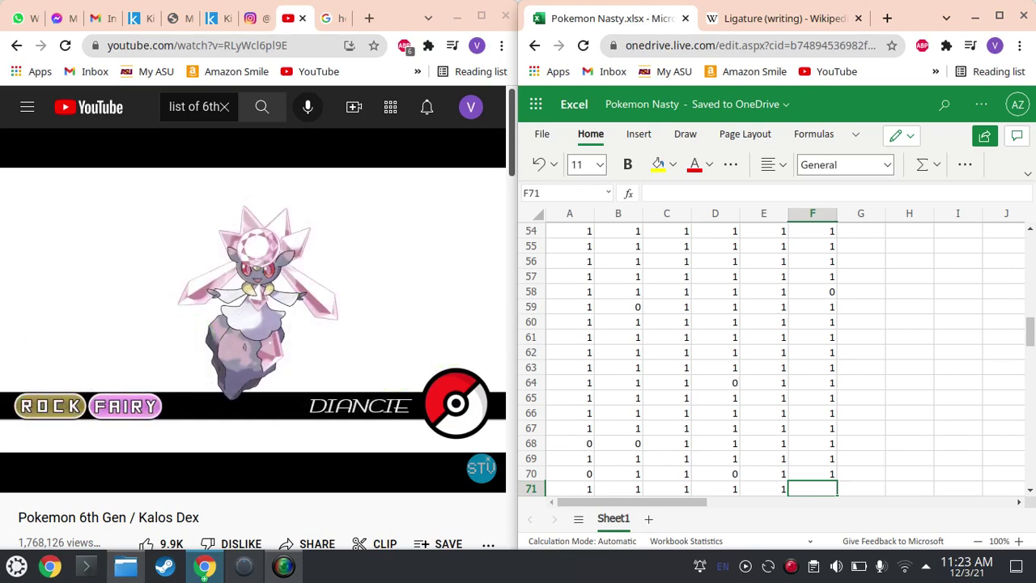
type("1")
key("Return")
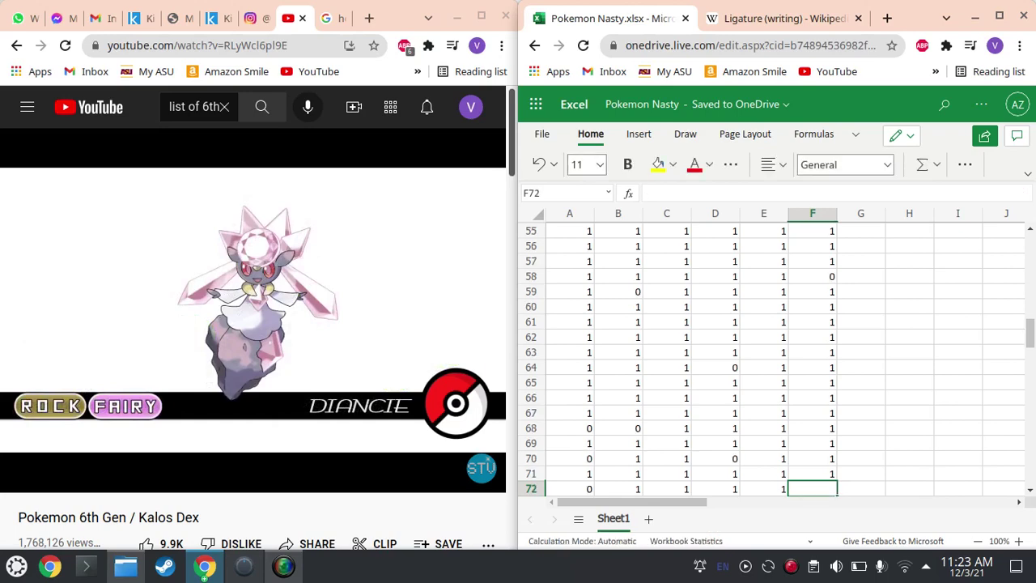
type("1")
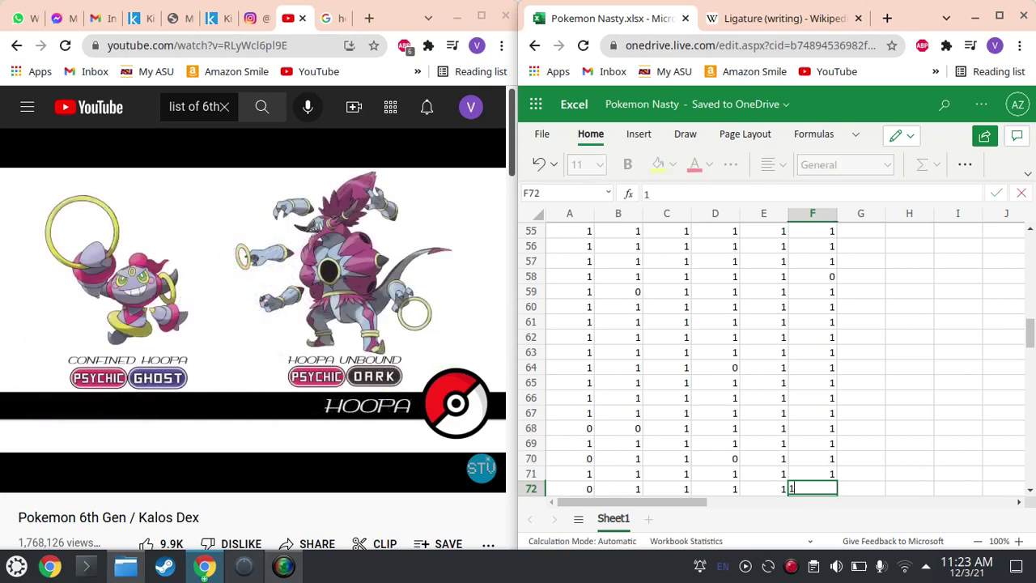
key("Return")
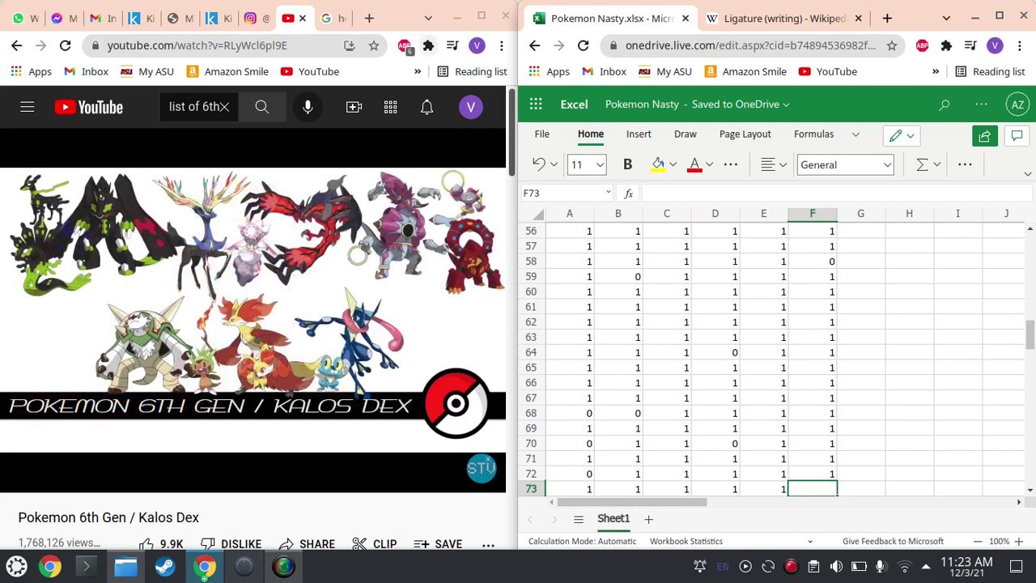
- Pause the Pokémon video on YouTube and unmute it
left_click(288, 392)
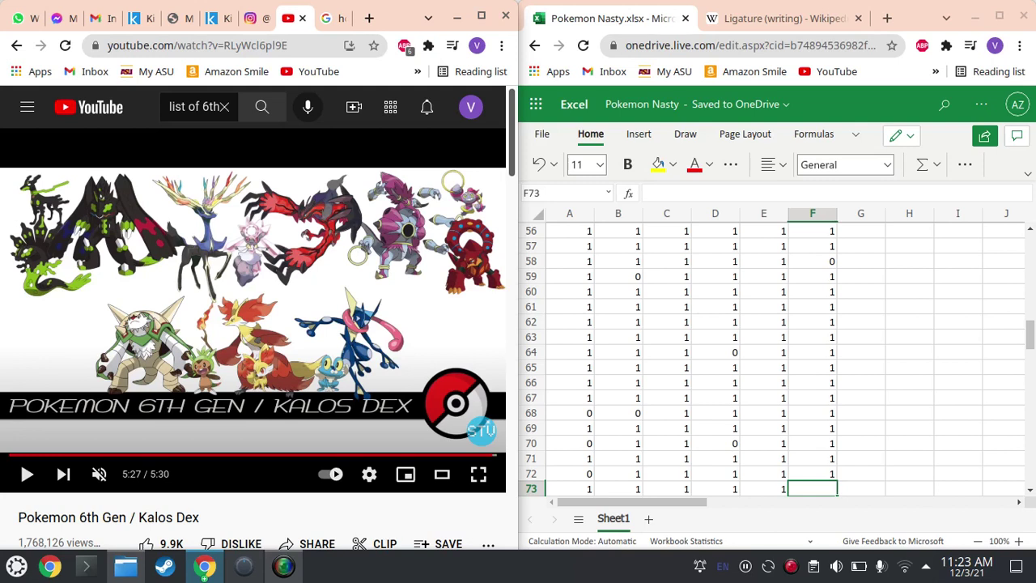
key("m")
key("k")
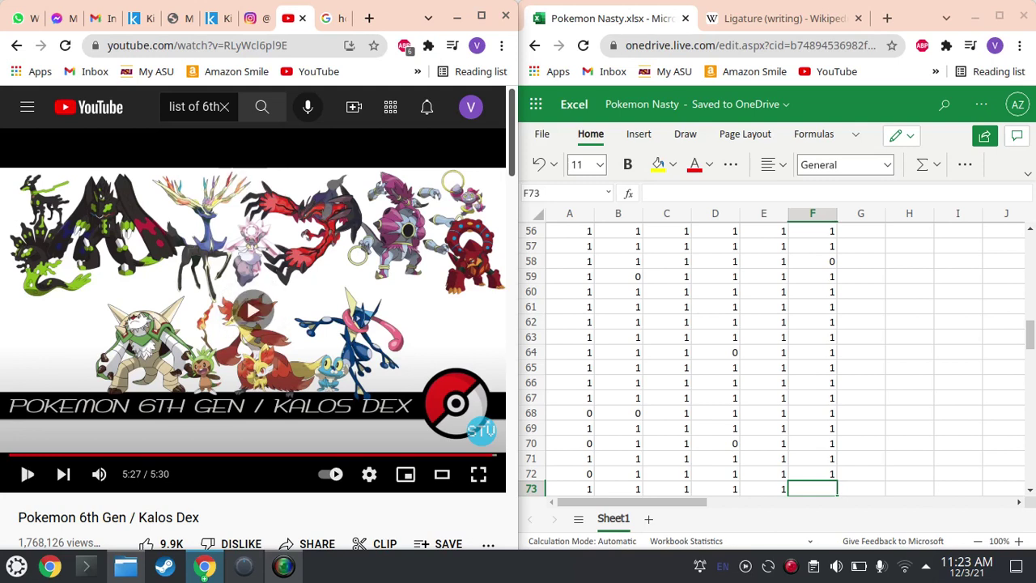
key("k")
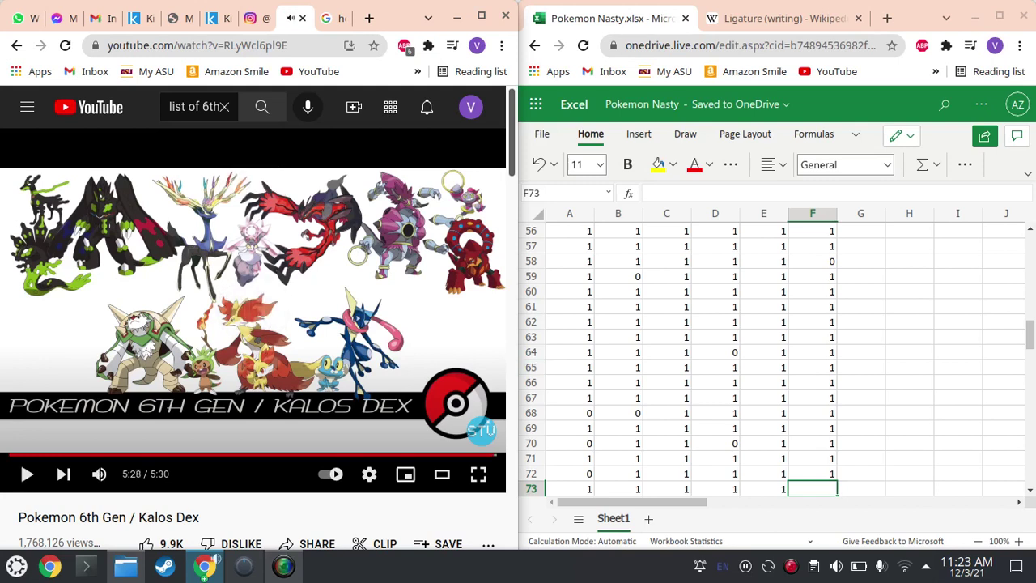
- Enter =SUM(F1:F72) in F73 to total the ratings as 67, clearing a mistaken entry in F74
key("alt+Tab")
type("=SUM(")
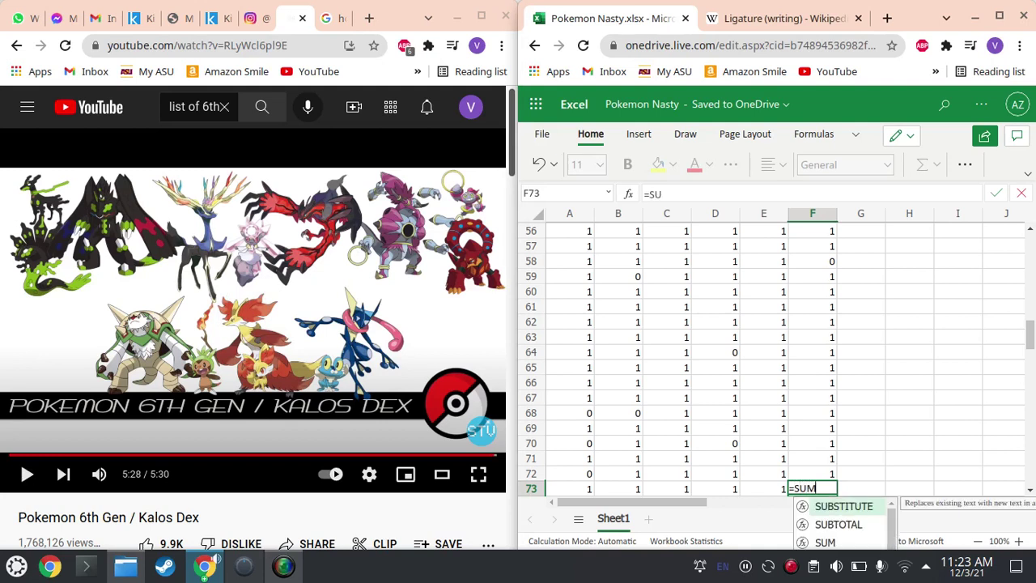
type("F")
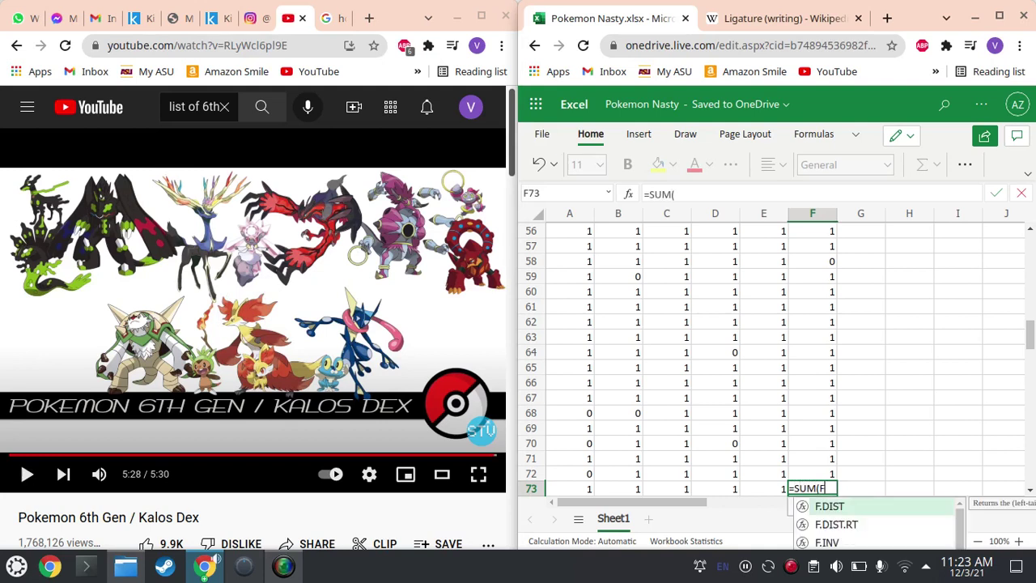
type("1F72")
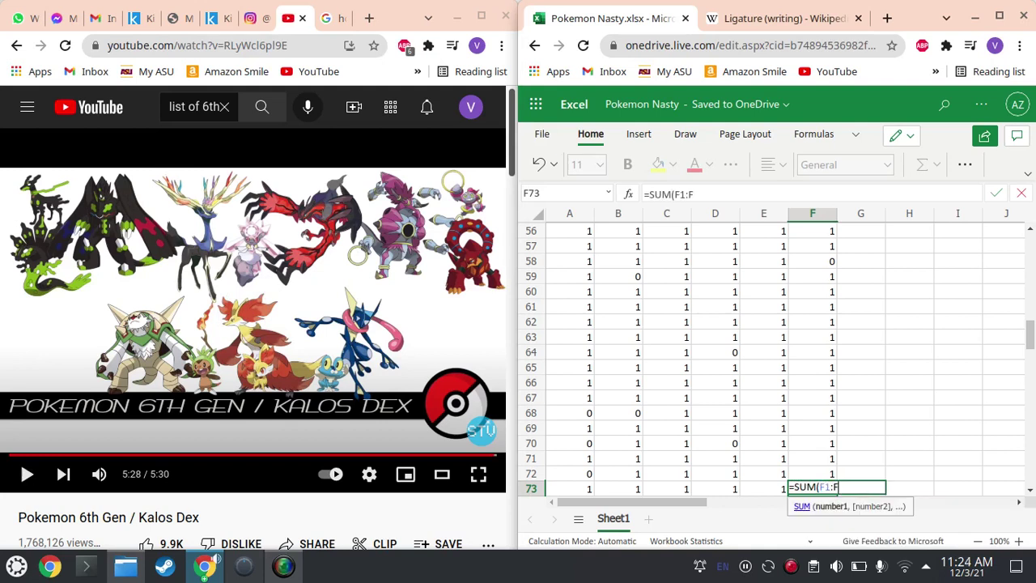
key("Return")
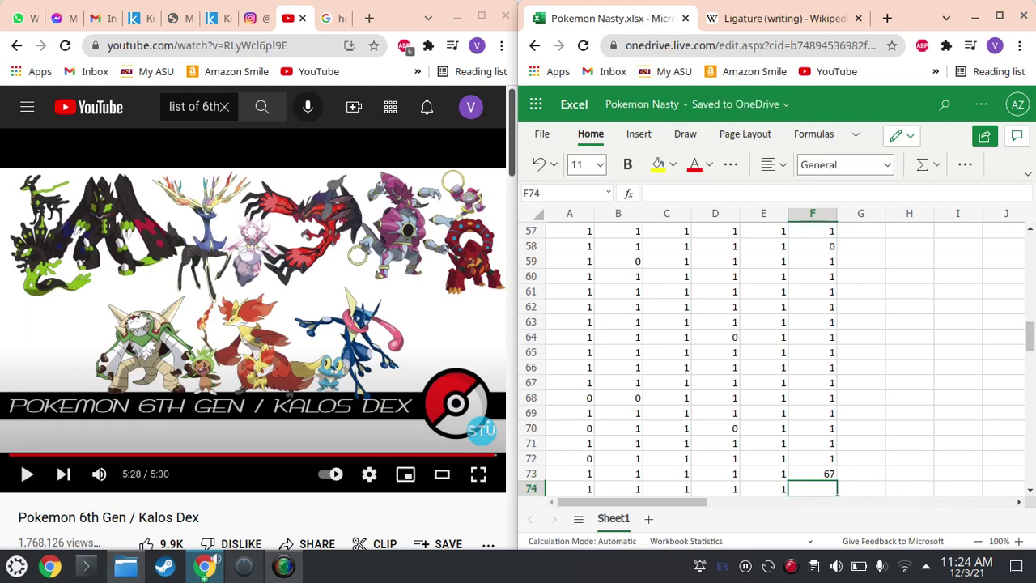
type("72-")
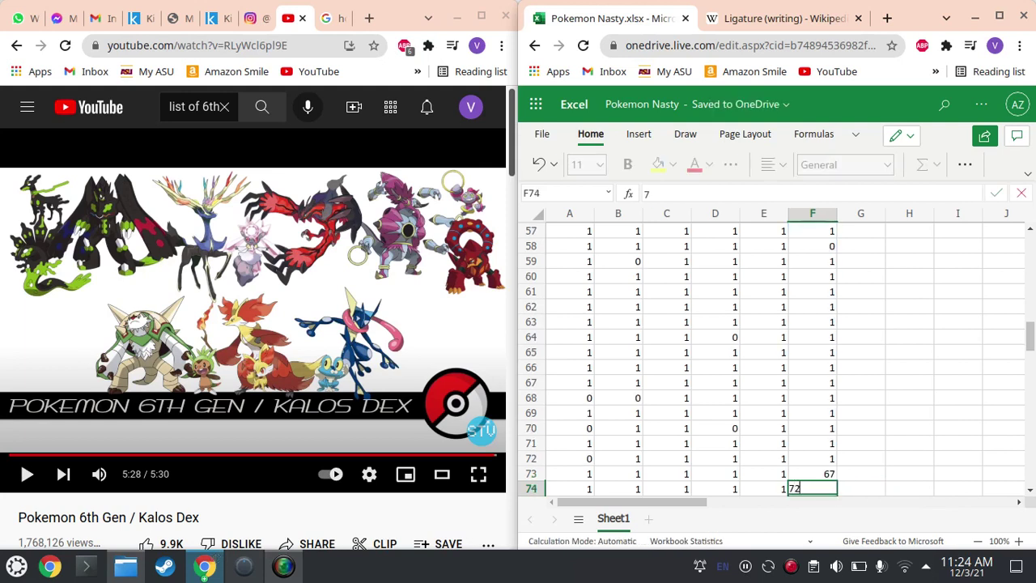
key("BackSpace")
key("BackSpace")
key("BackSpace")
- Record 5 zeros in F74, then enter =5/67*100 in F75 to get 7.462687
type("5")
key("Return")
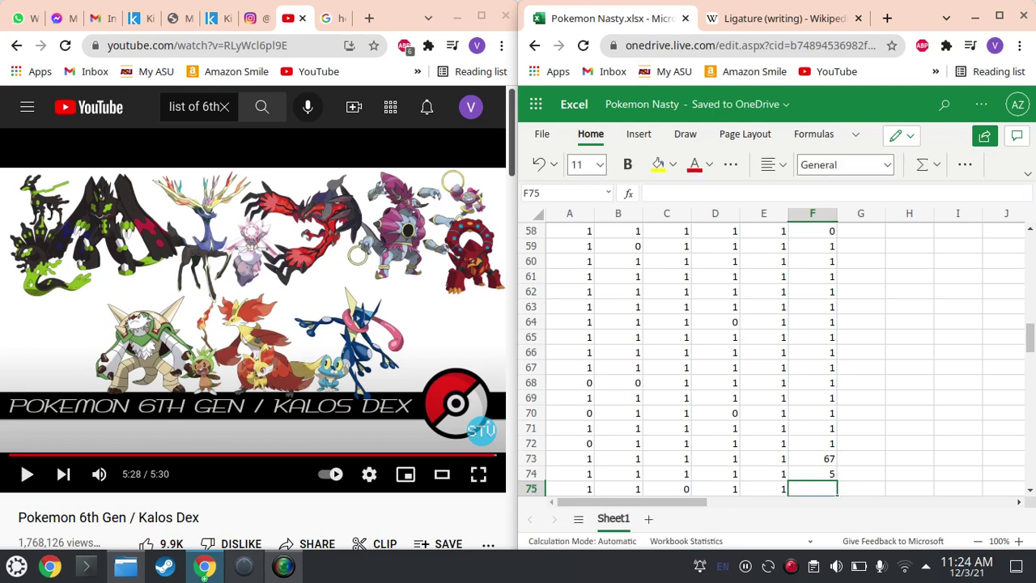
scroll(775, 358, "down", 1)
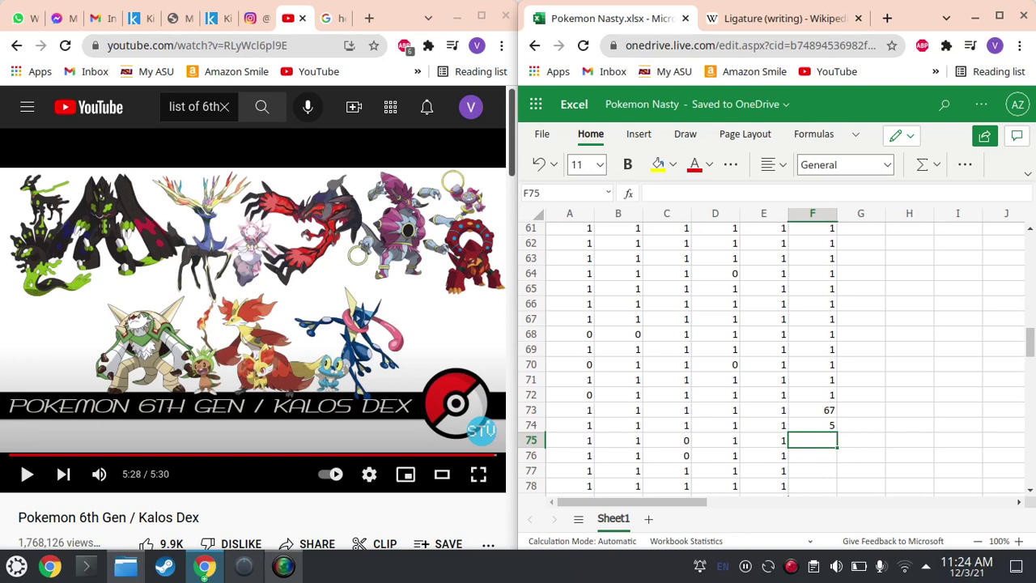
key("F2")
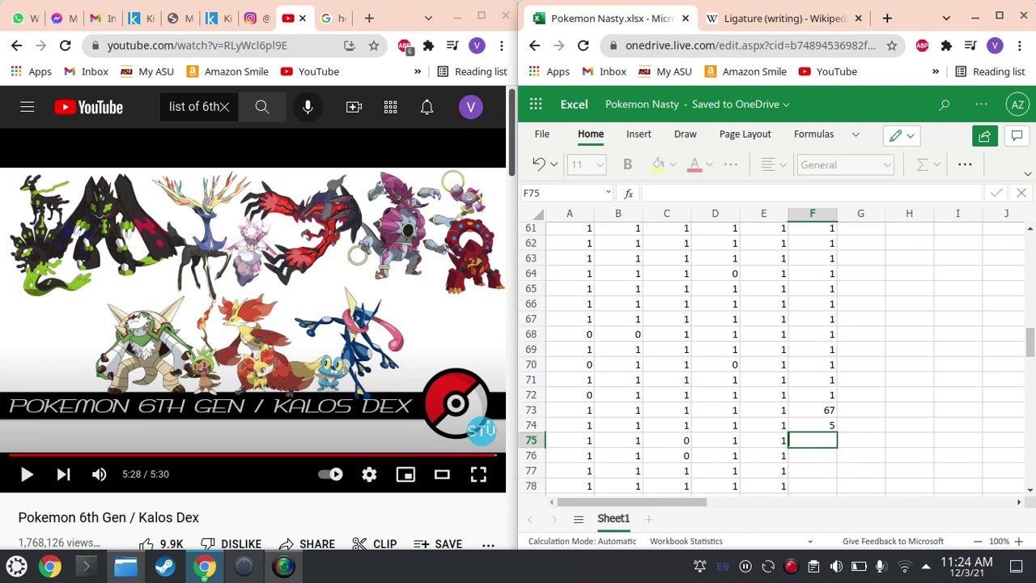
type("=5/")
type("67")
type("*100")
key("Return")
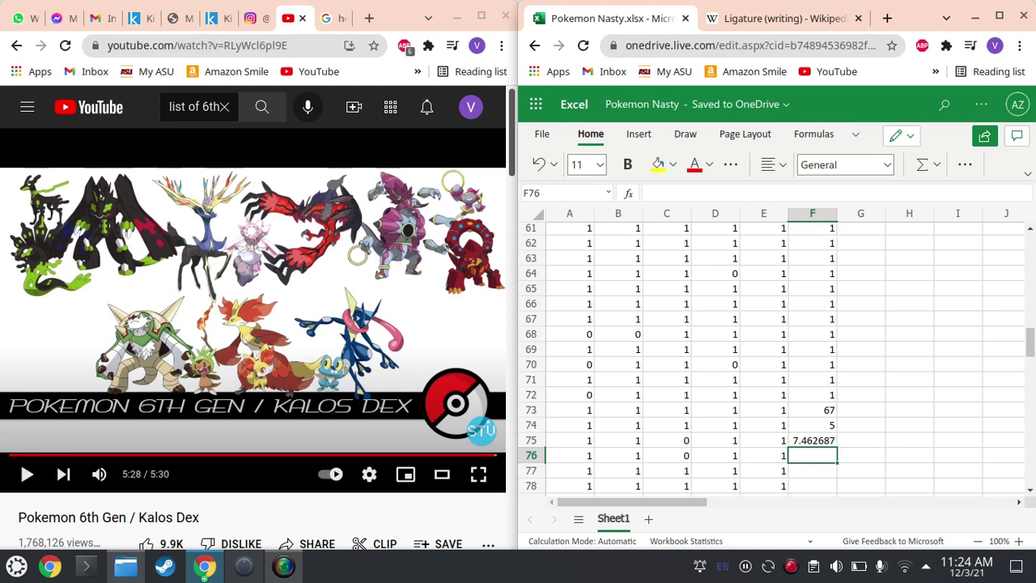
scroll(775, 356, "down", 5)
scroll(775, 356, "down", 3)
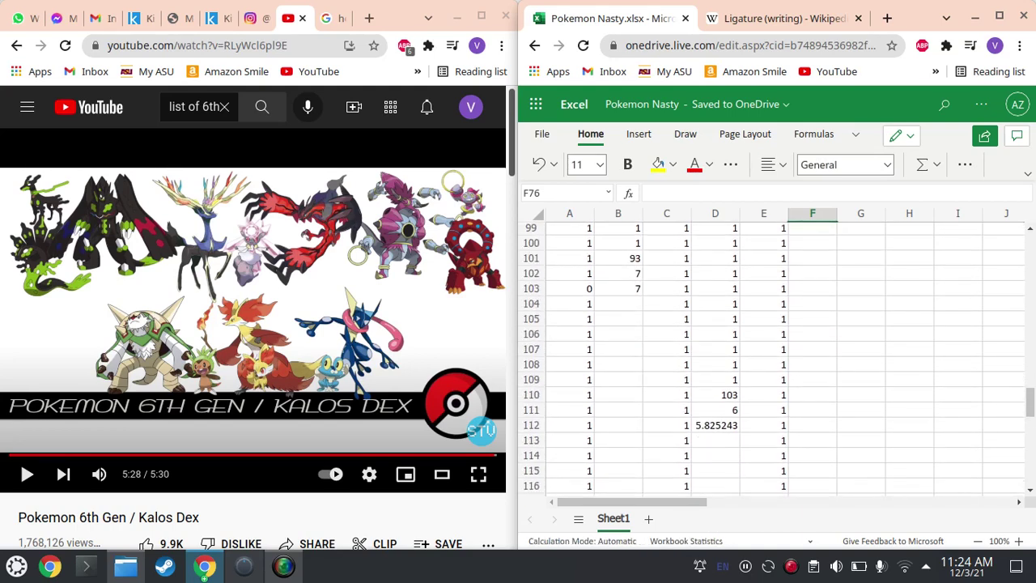
scroll(773, 359, "up", 7)
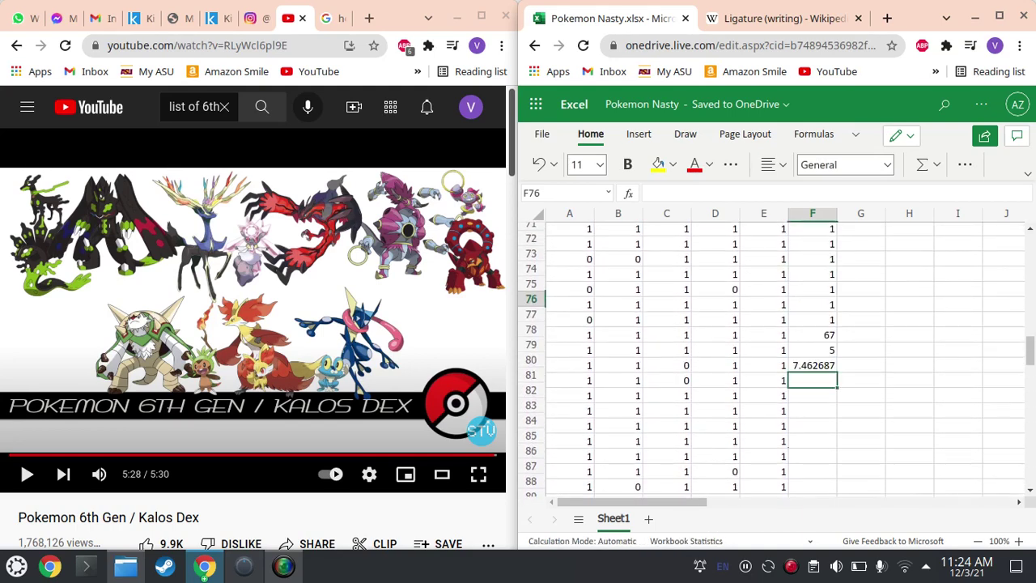